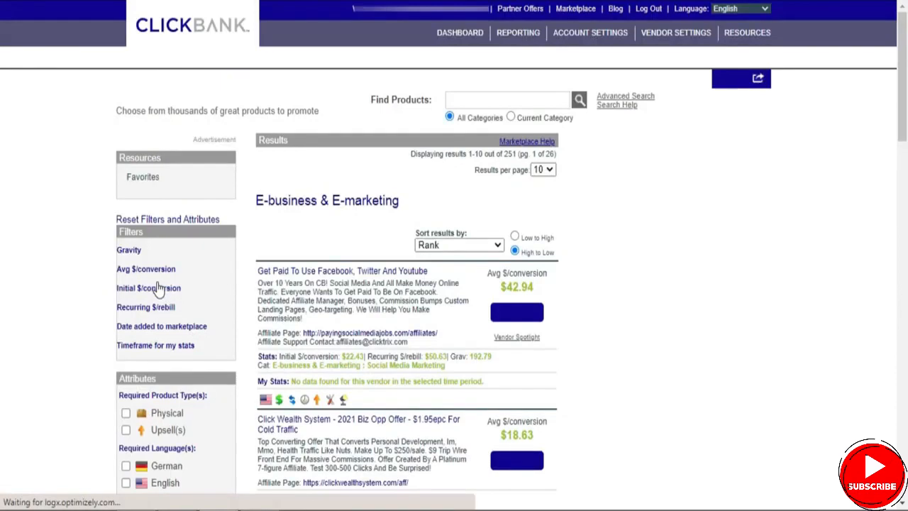
- Open the Perpetual Income 365 offer from the E-business & E-marketing results and look through its sales page
{"action": "left_click_drag", "start_coordinate": [903, 88], "coordinate": [865, 351]}
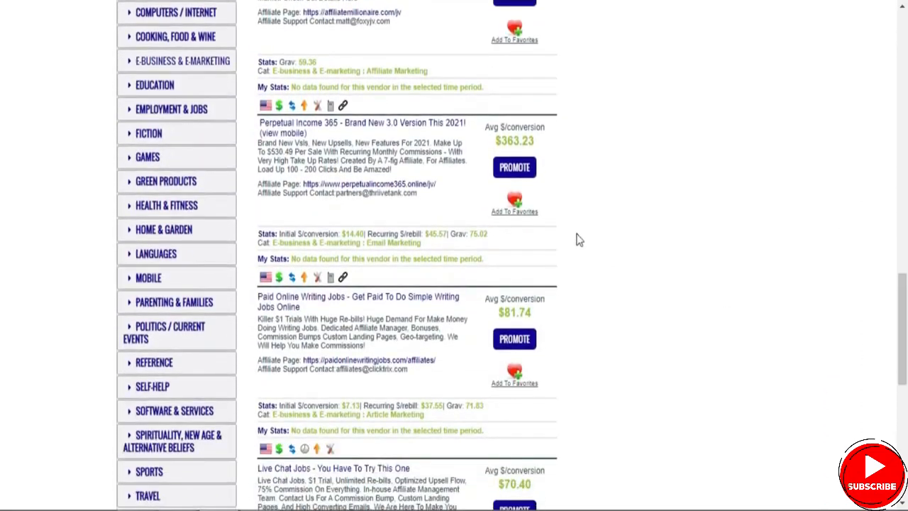
{"action": "left_click_drag", "start_coordinate": [904, 269], "coordinate": [905, 323]}
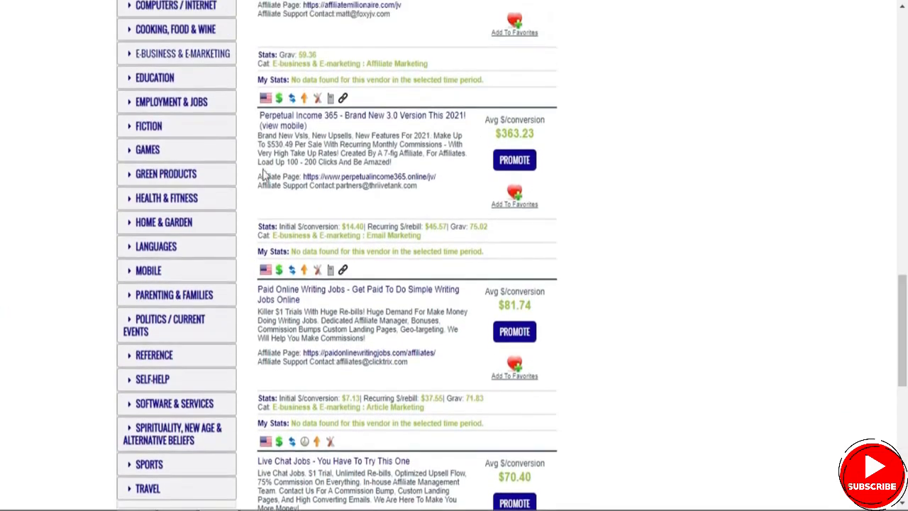
{"action": "right_click", "coordinate": [331, 116]}
{"action": "left_click", "coordinate": [343, 131]}
{"action": "left_click", "coordinate": [164, 1]}
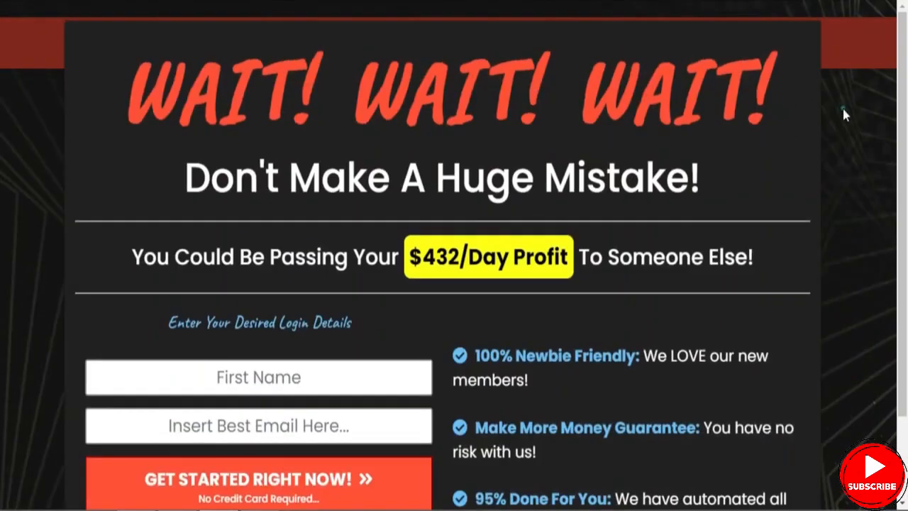
{"action": "left_click", "coordinate": [842, 109]}
{"action": "left_click_drag", "start_coordinate": [904, 86], "coordinate": [905, 170]}
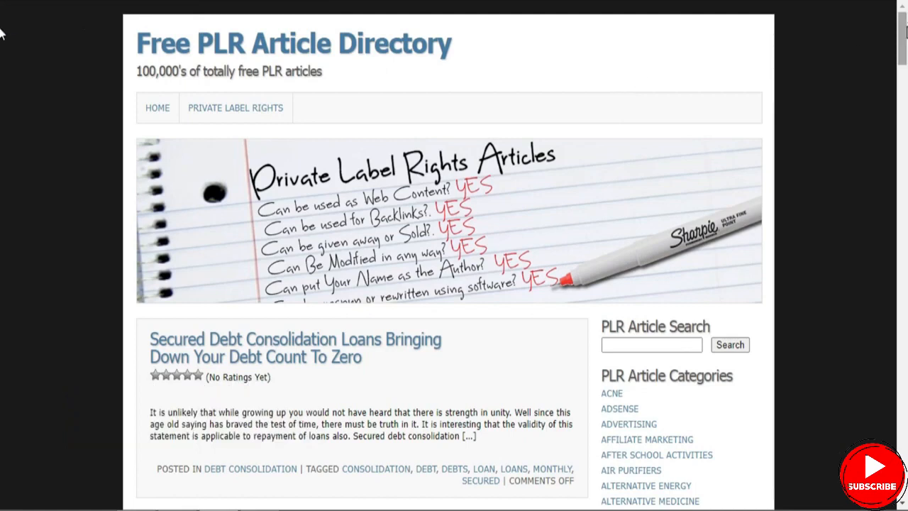
- Open the article "Top 3 Ways To Boost Your Affiliate Commissions Overnight" from the Affiliate Marketing category of the PLR article directory
{"action": "scroll", "coordinate": [645, 217], "scroll_direction": "down", "scroll_amount": 2}
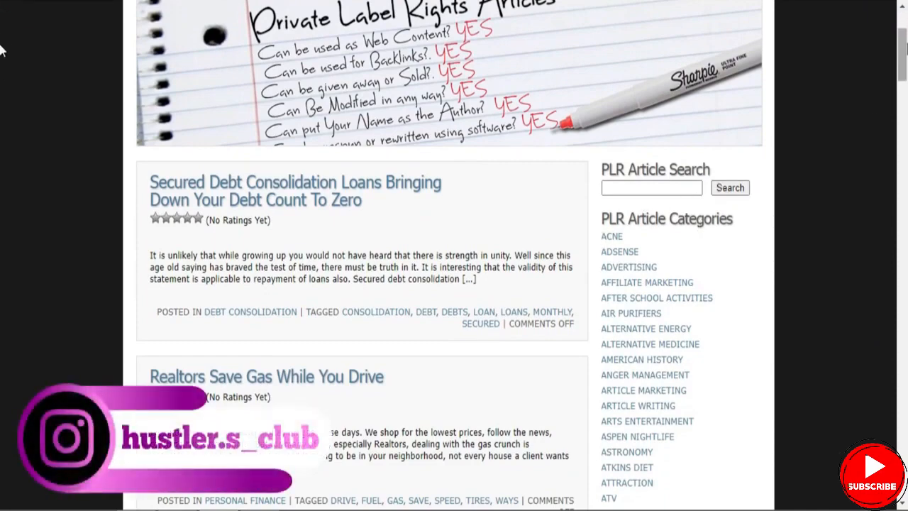
{"action": "mouse_move", "coordinate": [906, 92]}
{"action": "left_mouse_down"}
{"action": "mouse_move", "coordinate": [904, 450]}
{"action": "mouse_move", "coordinate": [904, 70]}
{"action": "mouse_move", "coordinate": [904, 81]}
{"action": "left_mouse_up"}
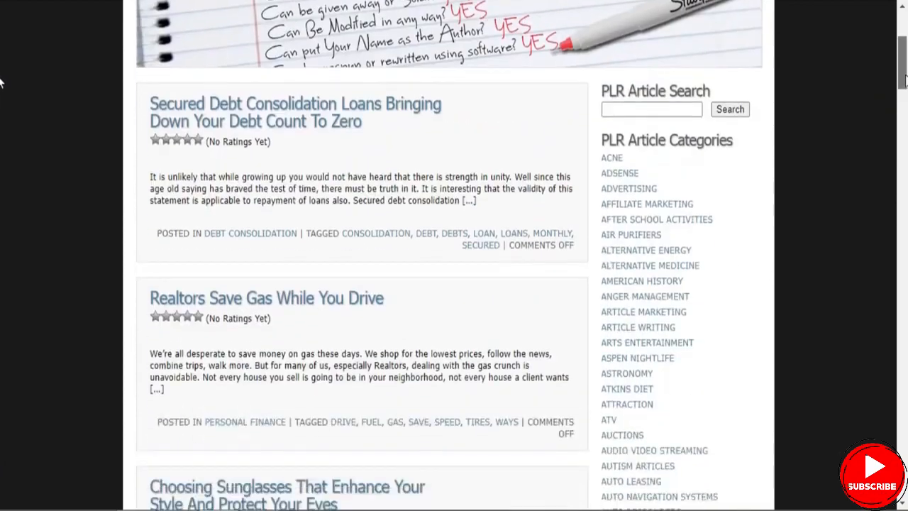
{"action": "left_click", "coordinate": [648, 206]}
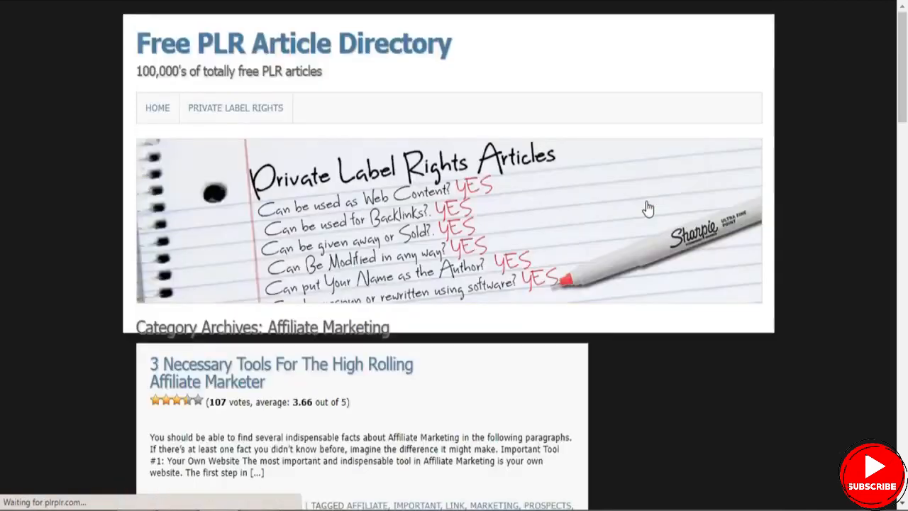
{"action": "scroll", "coordinate": [3, 57], "scroll_direction": "down", "scroll_amount": 4}
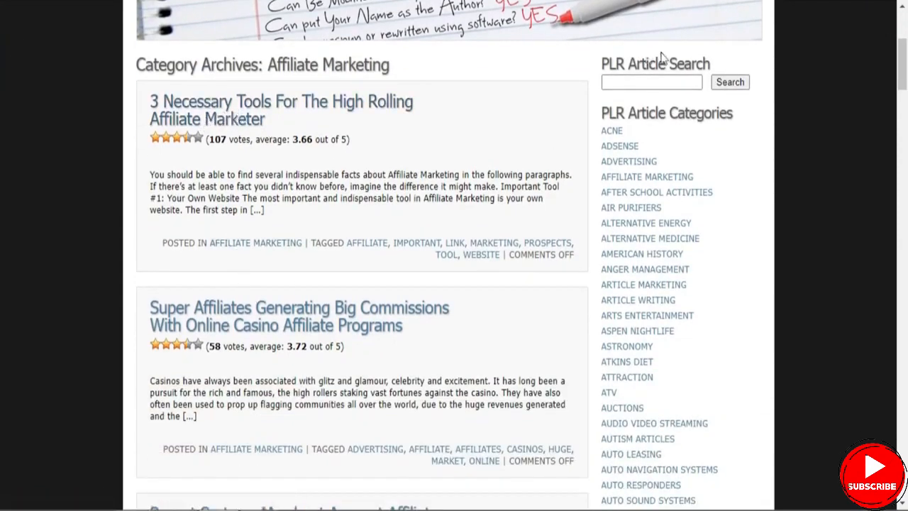
{"action": "left_click_drag", "start_coordinate": [902, 78], "coordinate": [891, 234]}
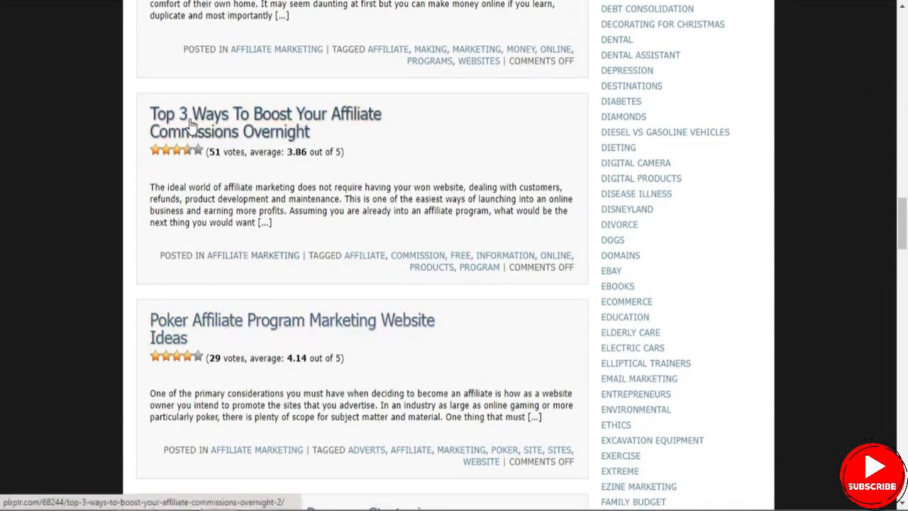
{"action": "left_click", "coordinate": [291, 119]}
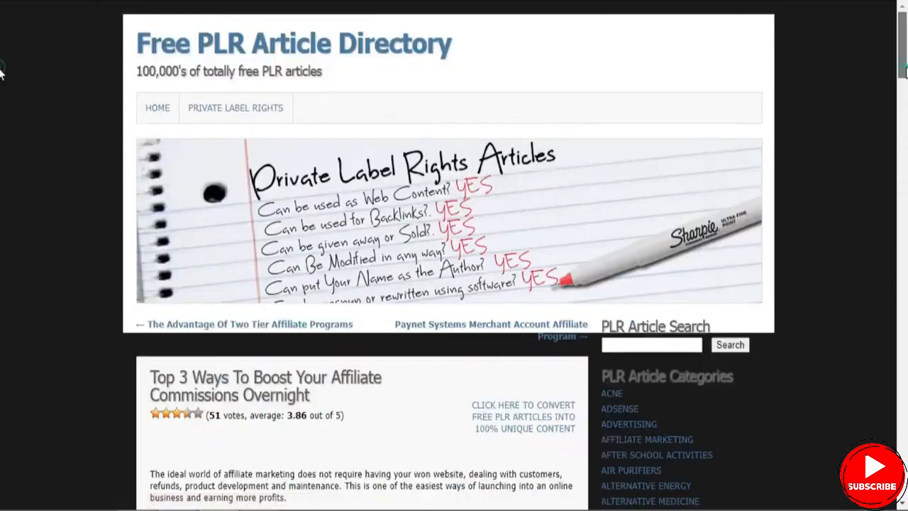
- Copy the article's full body text, from the opening paragraph to the closing line, and check its word count
{"action": "scroll", "coordinate": [333, 244], "scroll_direction": "down", "scroll_amount": 3}
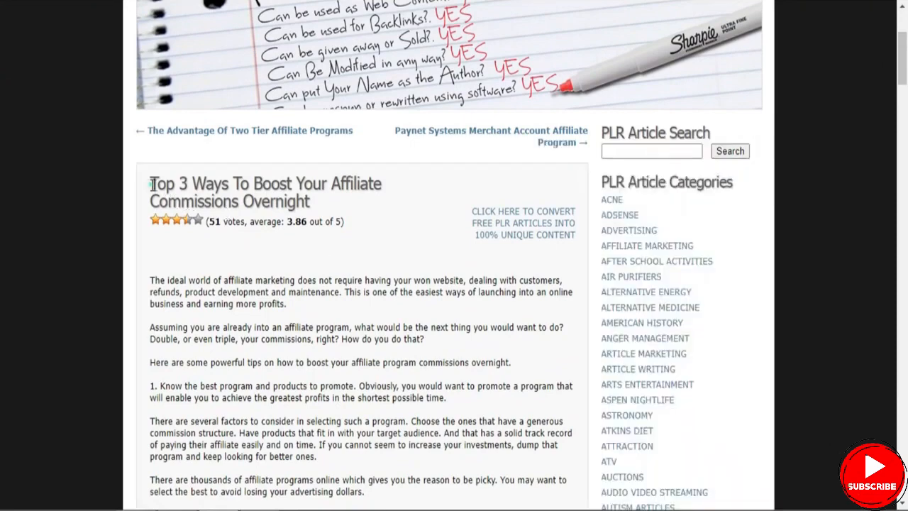
{"action": "left_click_drag", "start_coordinate": [151, 184], "coordinate": [345, 205]}
{"action": "scroll", "coordinate": [642, 89], "scroll_direction": "down", "scroll_amount": 3}
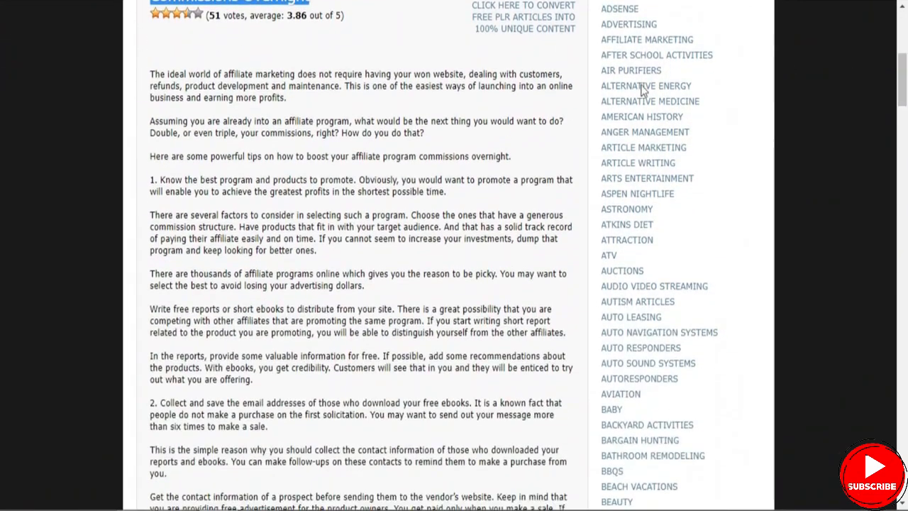
{"action": "left_click_drag", "start_coordinate": [152, 75], "coordinate": [248, 418]}
{"action": "right_click", "coordinate": [165, 406]}
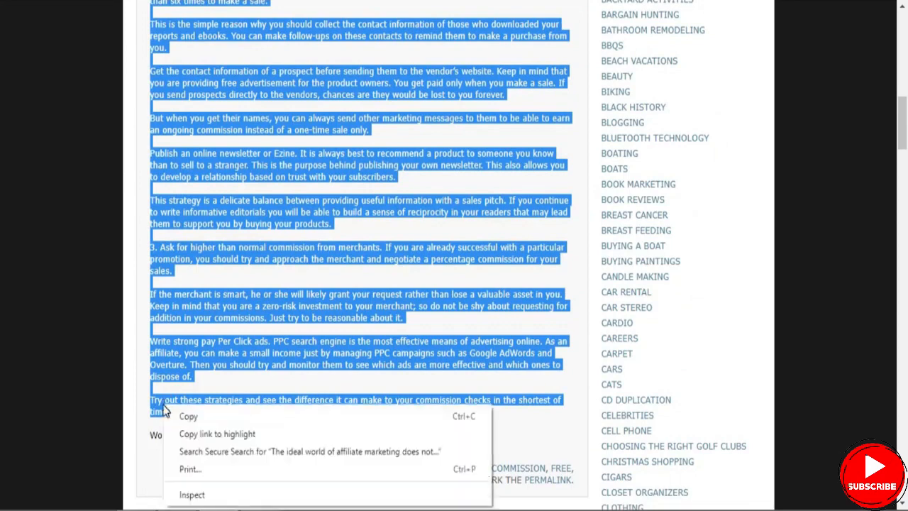
{"action": "left_click", "coordinate": [179, 417]}
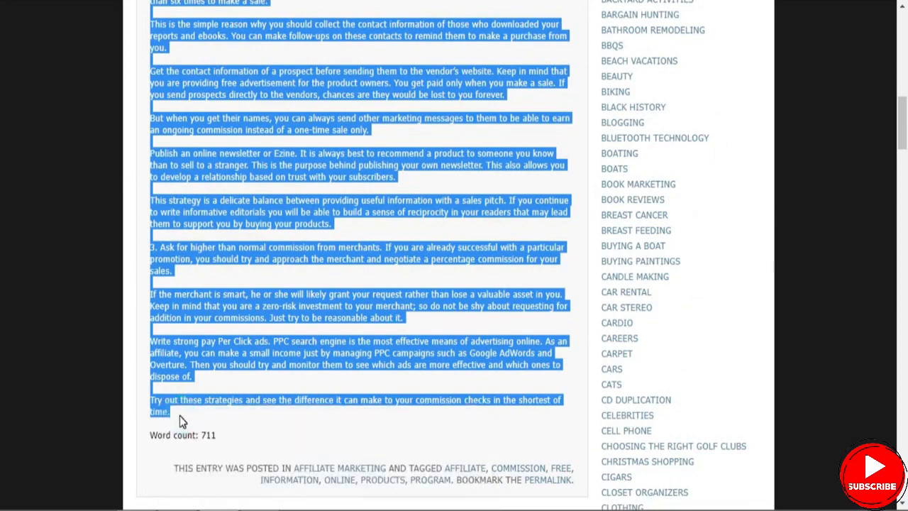
{"action": "left_click", "coordinate": [222, 425]}
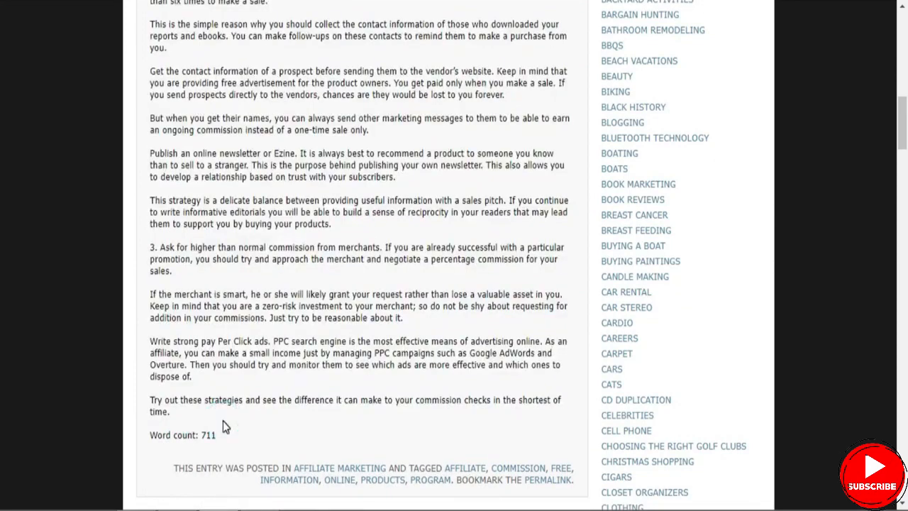
{"action": "double_click", "coordinate": [203, 435]}
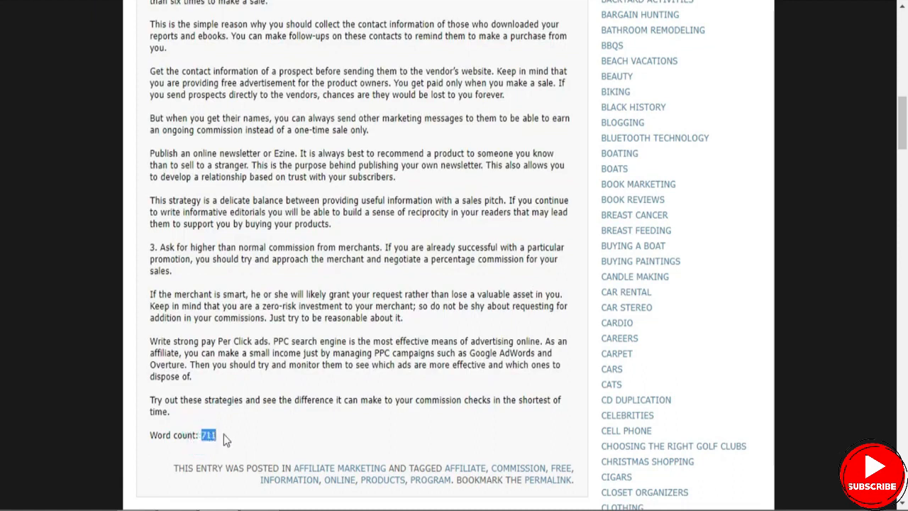
{"action": "left_click", "coordinate": [263, 401]}
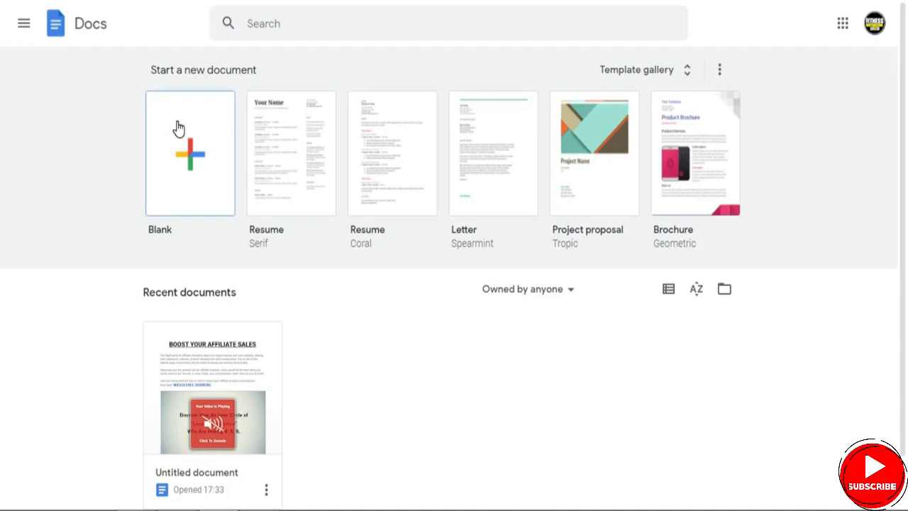
- Create a blank Google Docs document and paste the copied article into it
{"action": "left_click", "coordinate": [185, 177]}
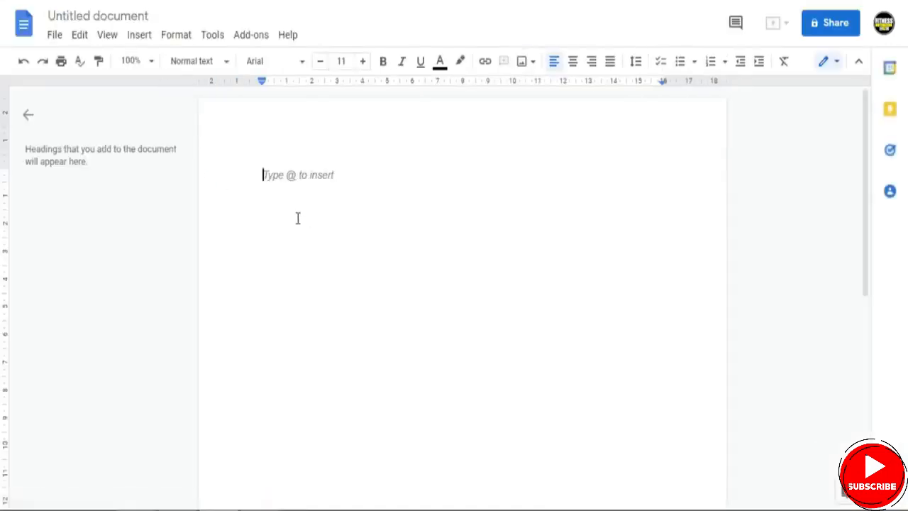
{"action": "key", "text": "ctrl+v"}
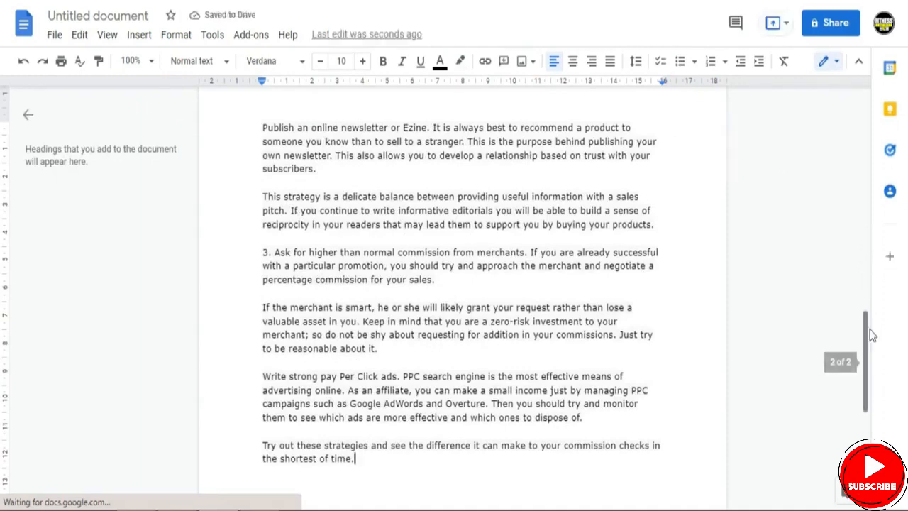
- Insert an empty line above the first paragraph and another after the sentence ending in "commissions overnight."
{"action": "left_click_drag", "start_coordinate": [866, 334], "coordinate": [856, 90]}
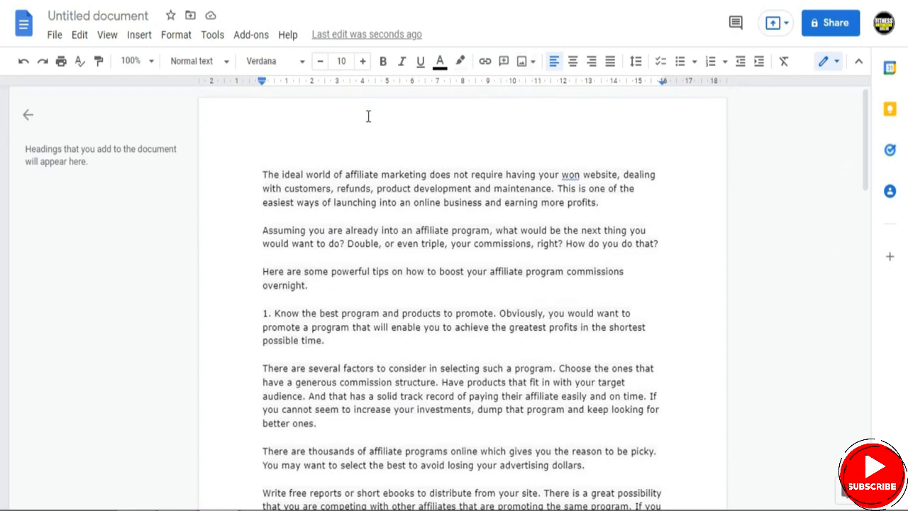
{"action": "left_click", "coordinate": [322, 143]}
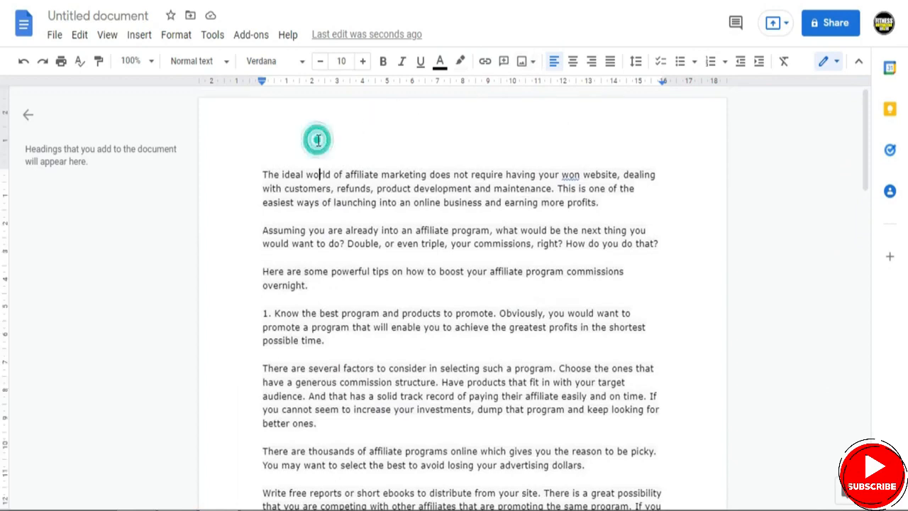
{"action": "left_click", "coordinate": [262, 174]}
{"action": "key", "text": "Return"}
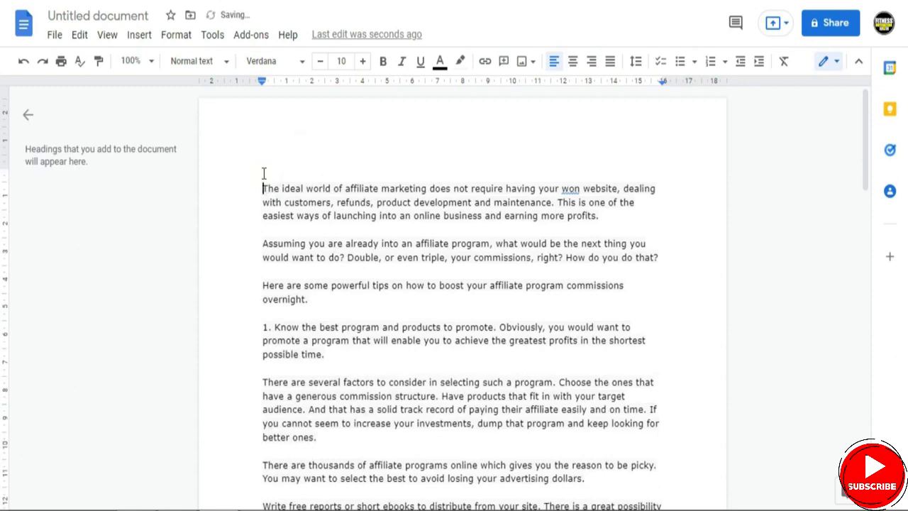
{"action": "left_click", "coordinate": [320, 302]}
{"action": "key", "text": "Return"}
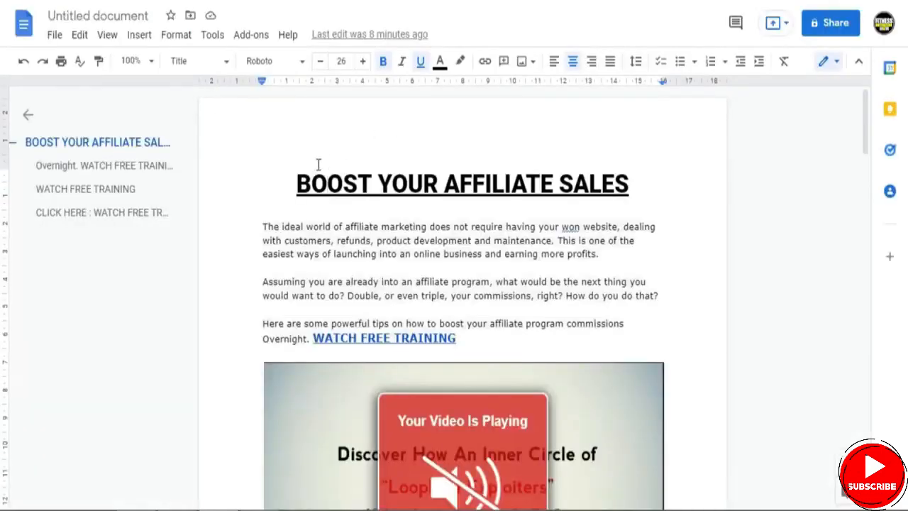
- Review the prepared document's "BOOST YOUR AFFILIATE SALES" title, introductory paragraphs, training link and video image
{"action": "left_click_drag", "start_coordinate": [298, 183], "coordinate": [645, 182]}
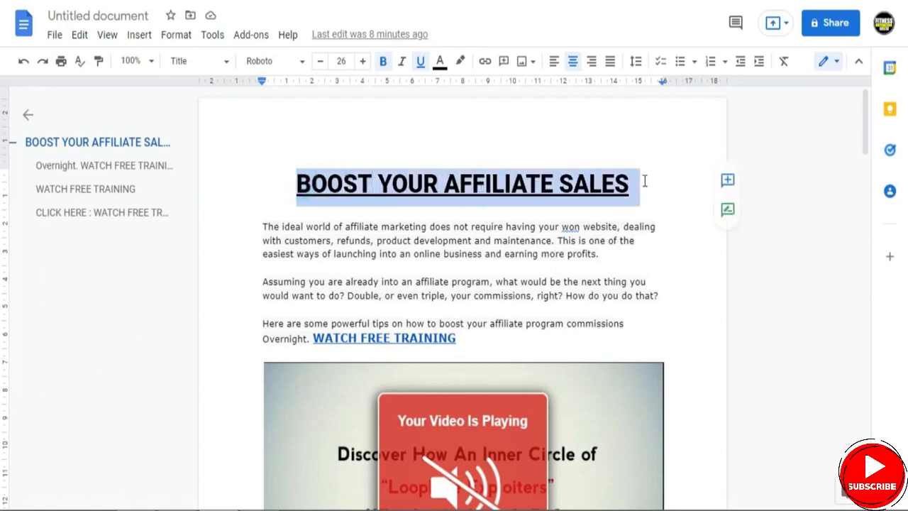
{"action": "left_click_drag", "start_coordinate": [264, 226], "coordinate": [590, 339]}
{"action": "left_click_drag", "start_coordinate": [866, 131], "coordinate": [860, 257]}
{"action": "left_click_drag", "start_coordinate": [859, 287], "coordinate": [883, 169]}
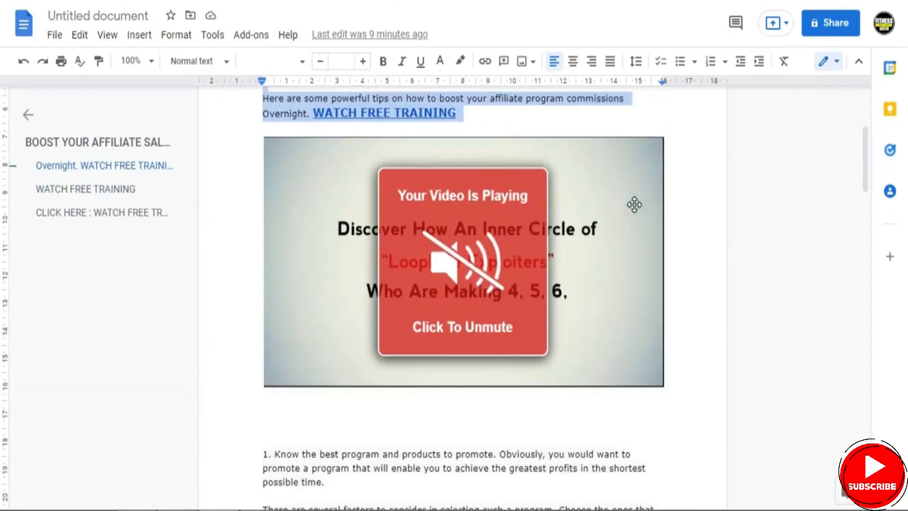
{"action": "left_click_drag", "start_coordinate": [867, 167], "coordinate": [867, 128]}
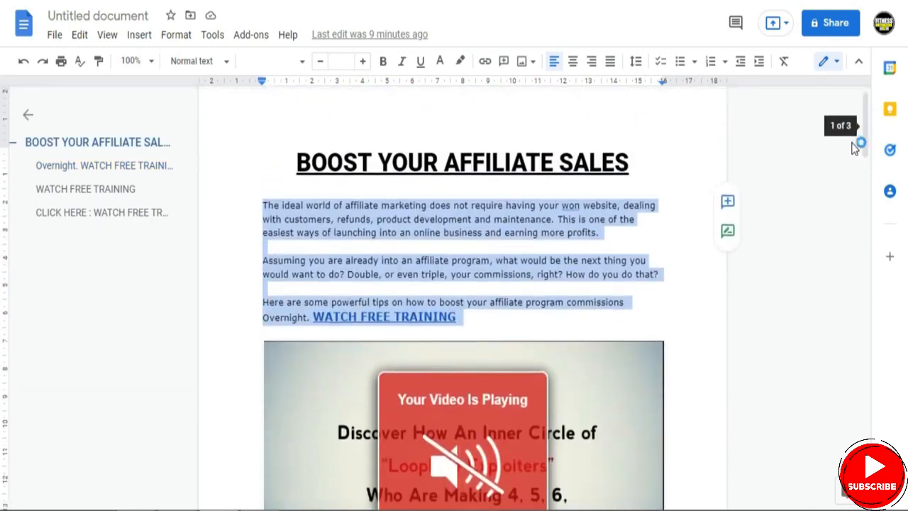
{"action": "left_click", "coordinate": [659, 313]}
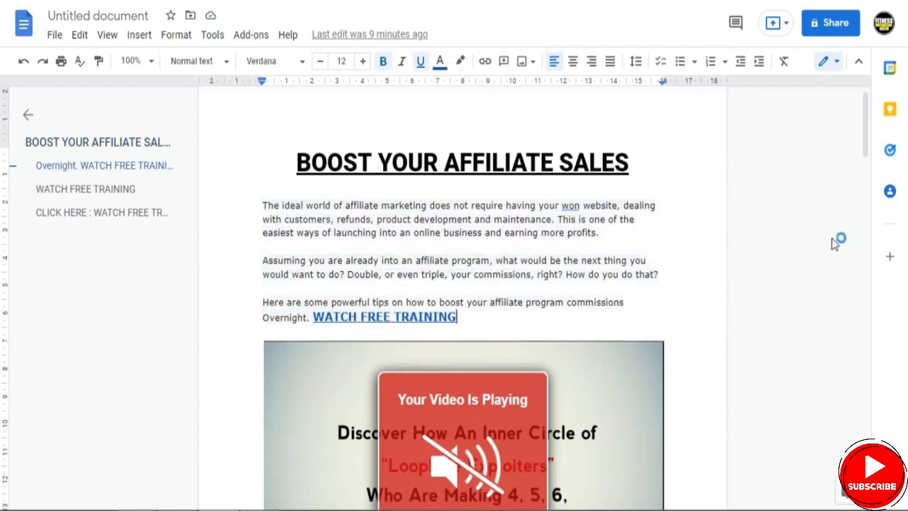
- Apply the ClickBank affiliate hop link to the video image below the introduction
{"action": "scroll", "coordinate": [862, 148], "scroll_direction": "down", "scroll_amount": 3}
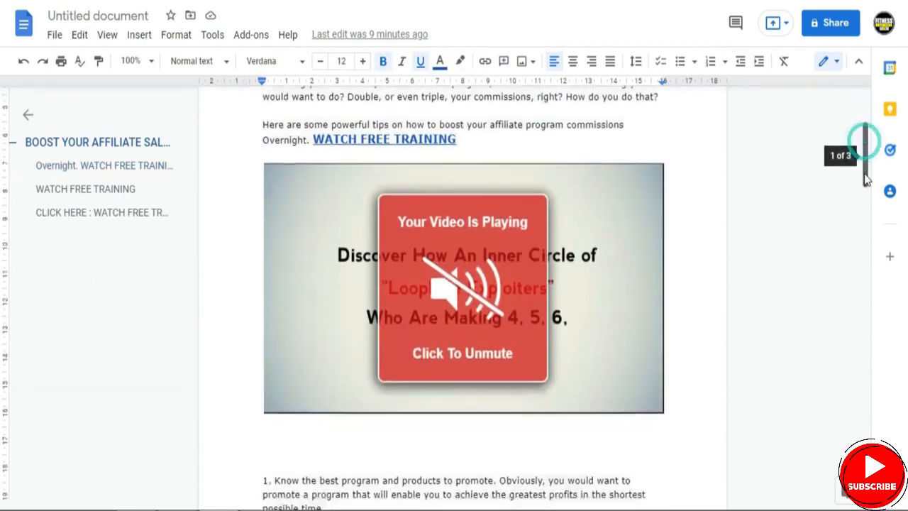
{"action": "right_click", "coordinate": [471, 284]}
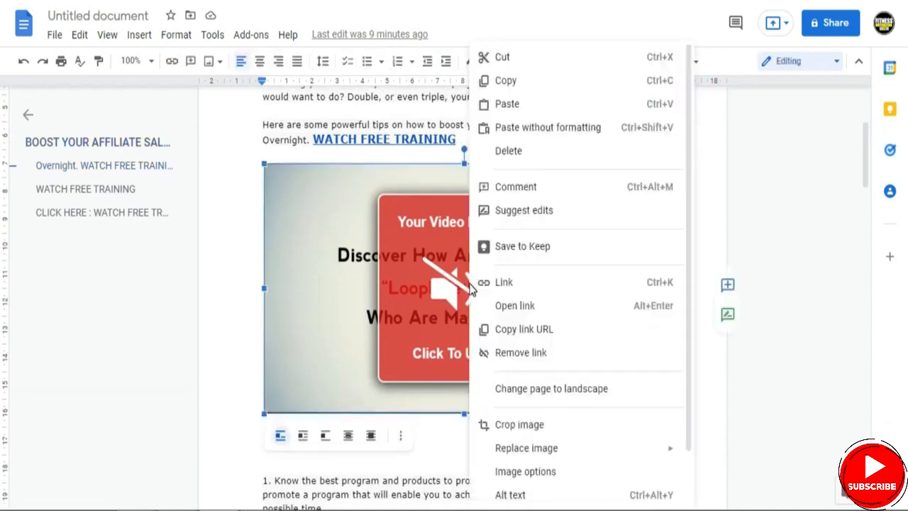
{"action": "left_click", "coordinate": [505, 282]}
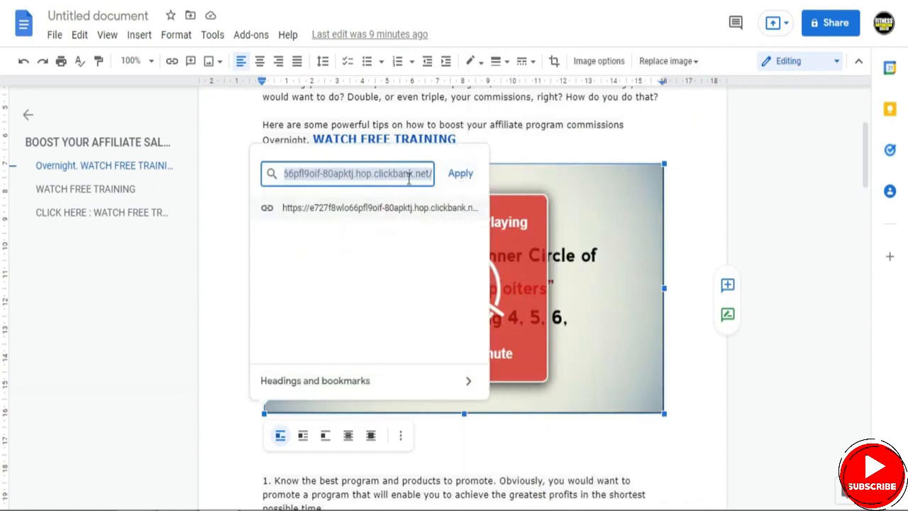
{"action": "left_click", "coordinate": [461, 175]}
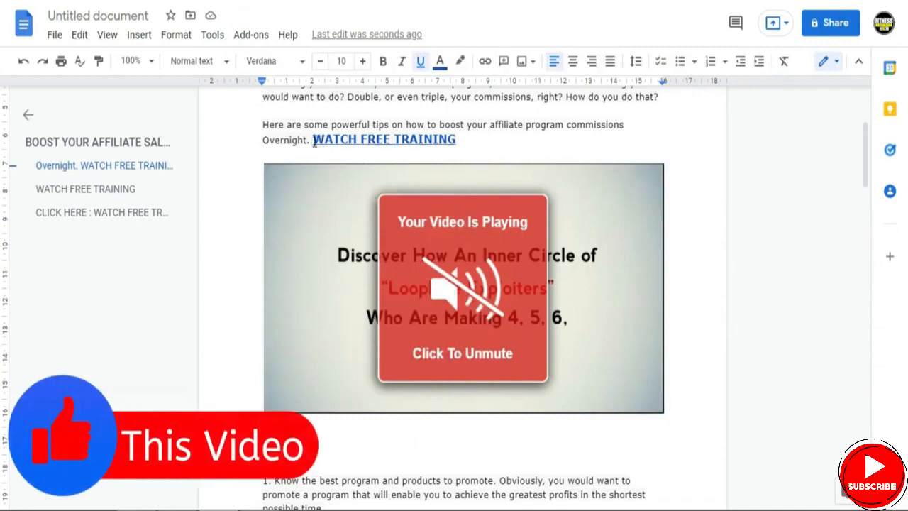
- Apply the ClickBank affiliate hop link to the "WATCH FREE TRAINING" text above the video image
{"action": "left_click_drag", "start_coordinate": [313, 141], "coordinate": [456, 143]}
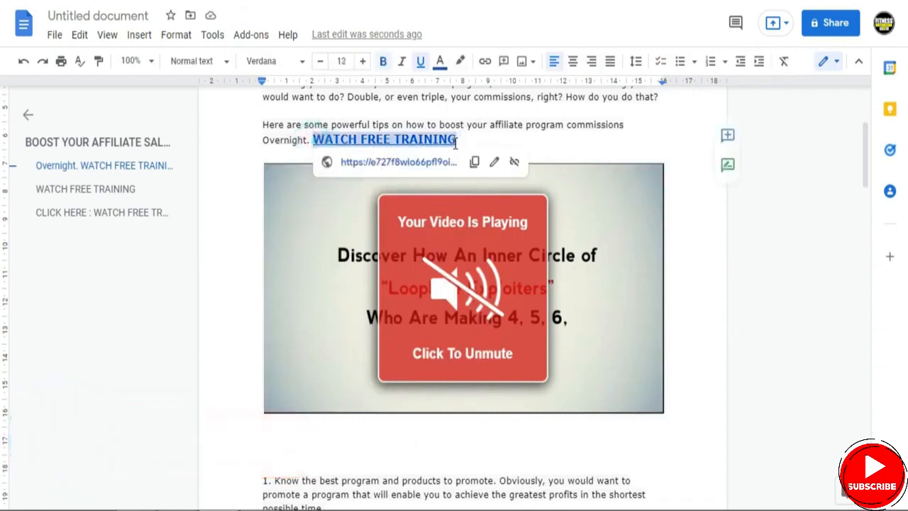
{"action": "right_click", "coordinate": [456, 145]}
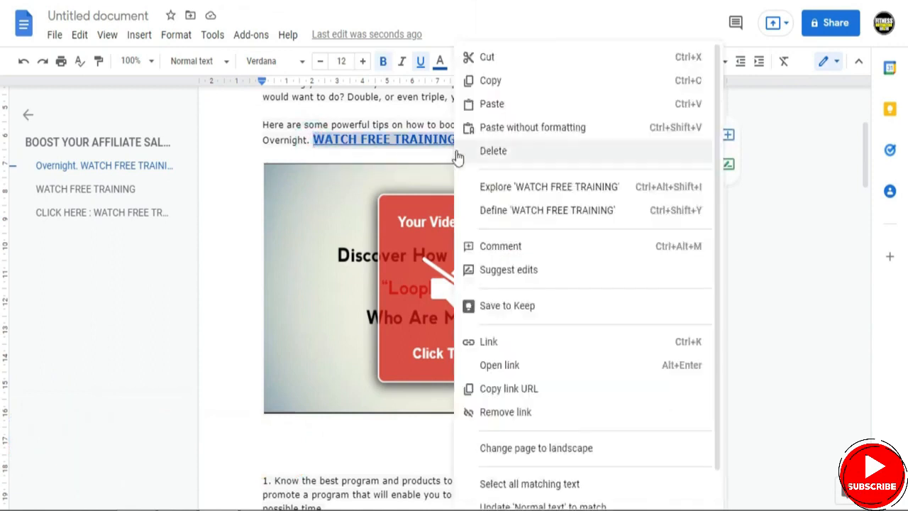
{"action": "left_click", "coordinate": [482, 336]}
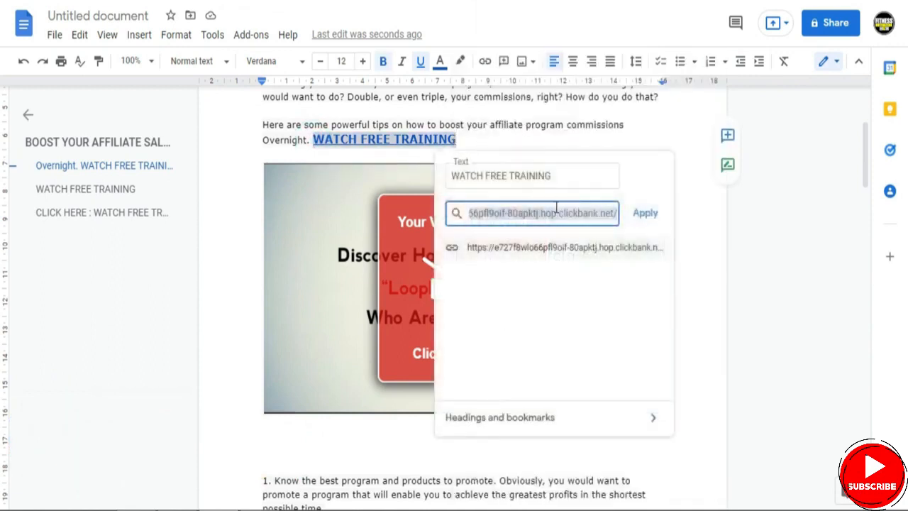
{"action": "left_click", "coordinate": [647, 215]}
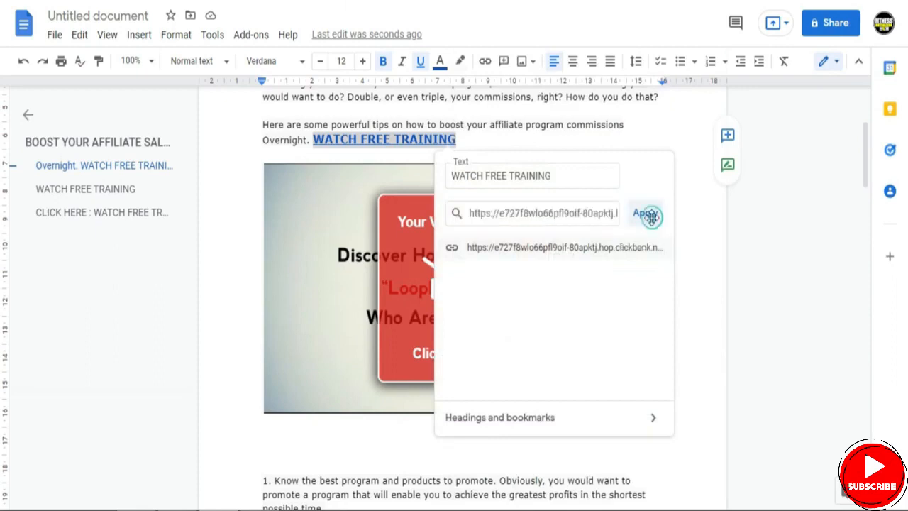
- Examine the "DAILY SALES SNAPSHOT" image and the available sources for inserting an image beside it
{"action": "left_click_drag", "start_coordinate": [870, 175], "coordinate": [873, 292]}
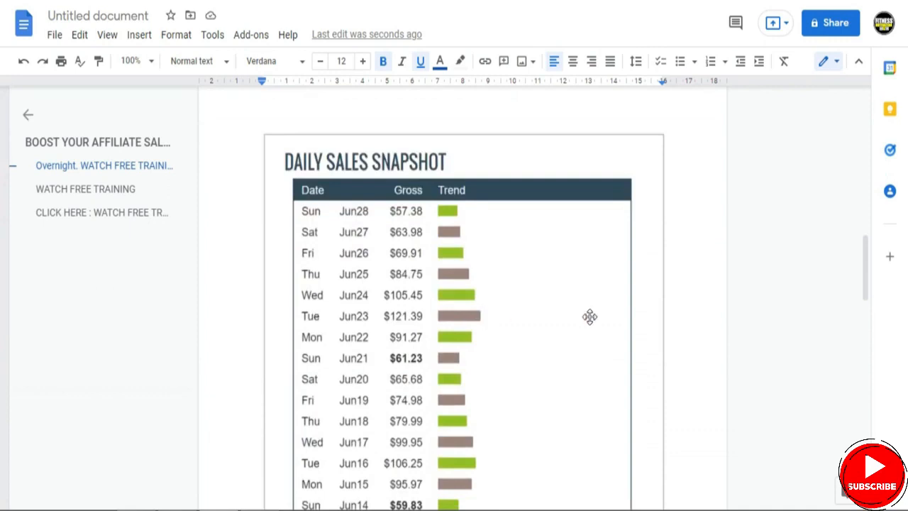
{"action": "left_click_drag", "start_coordinate": [865, 273], "coordinate": [865, 304]}
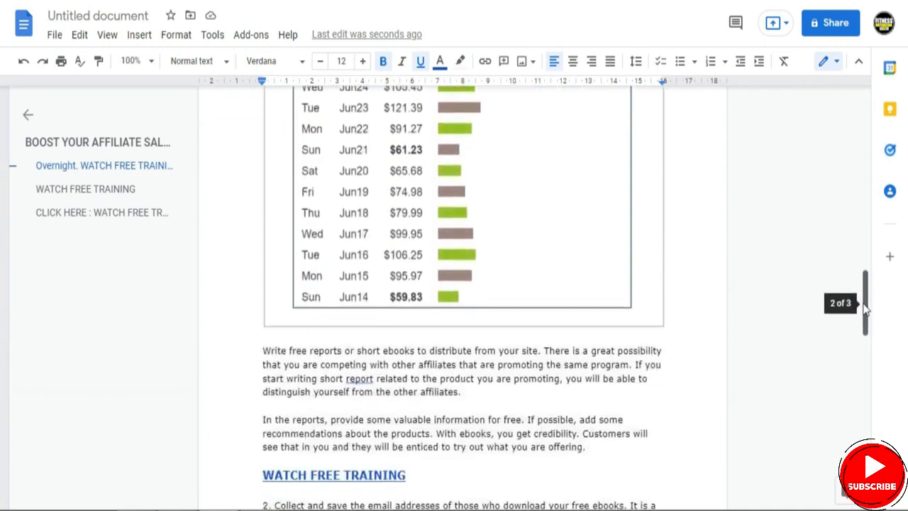
{"action": "left_click", "coordinate": [665, 350]}
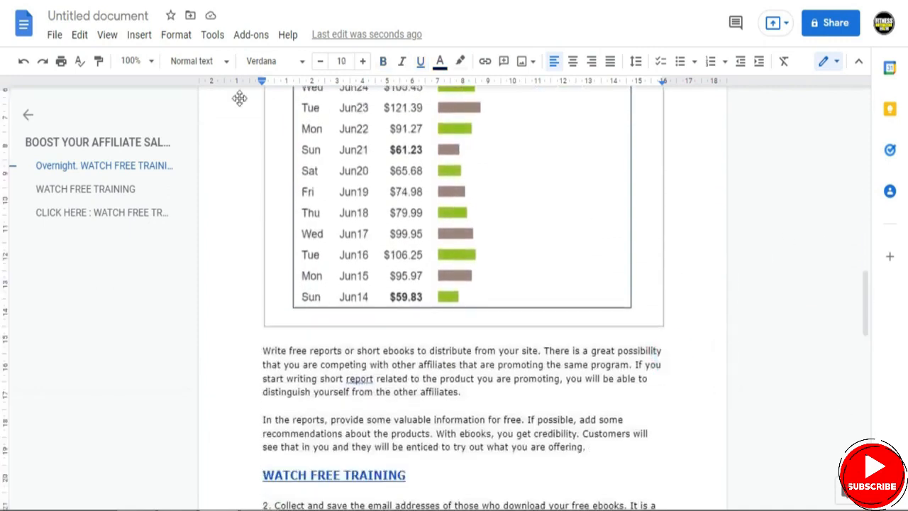
{"action": "left_click", "coordinate": [141, 36]}
{"action": "mouse_move", "coordinate": [188, 68]}
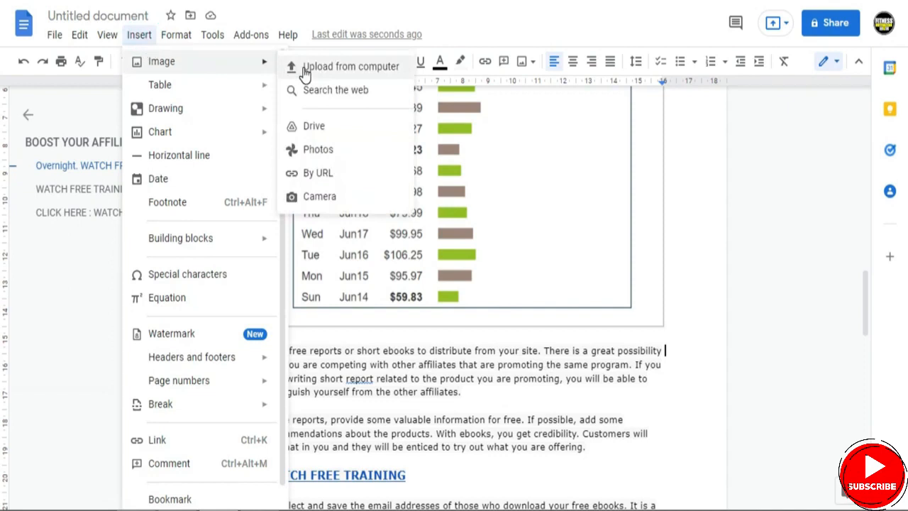
{"action": "left_click", "coordinate": [760, 288]}
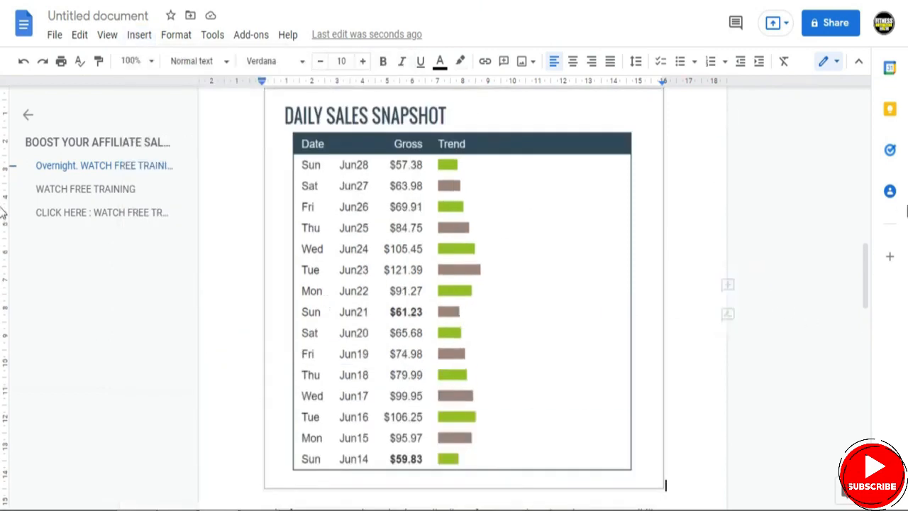
- Apply the ClickBank affiliate hop link to the "WATCH FREE TRAINING" line above tip 2
{"action": "left_click_drag", "start_coordinate": [867, 261], "coordinate": [858, 316]}
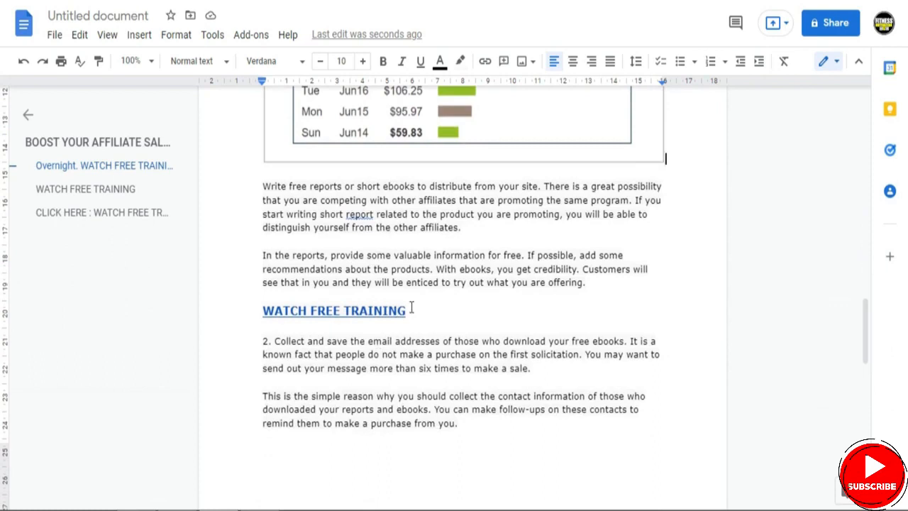
{"action": "left_click_drag", "start_coordinate": [406, 310], "coordinate": [260, 313]}
{"action": "right_click", "coordinate": [302, 311]}
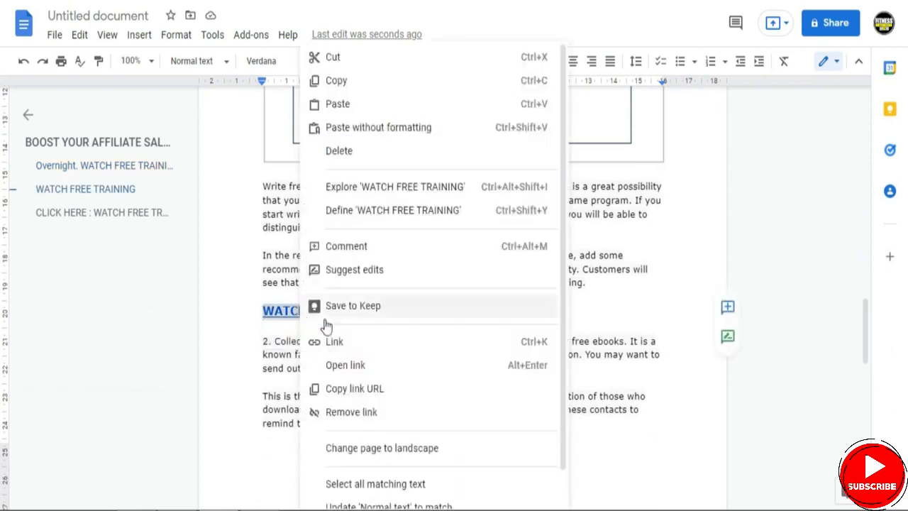
{"action": "left_click", "coordinate": [350, 344]}
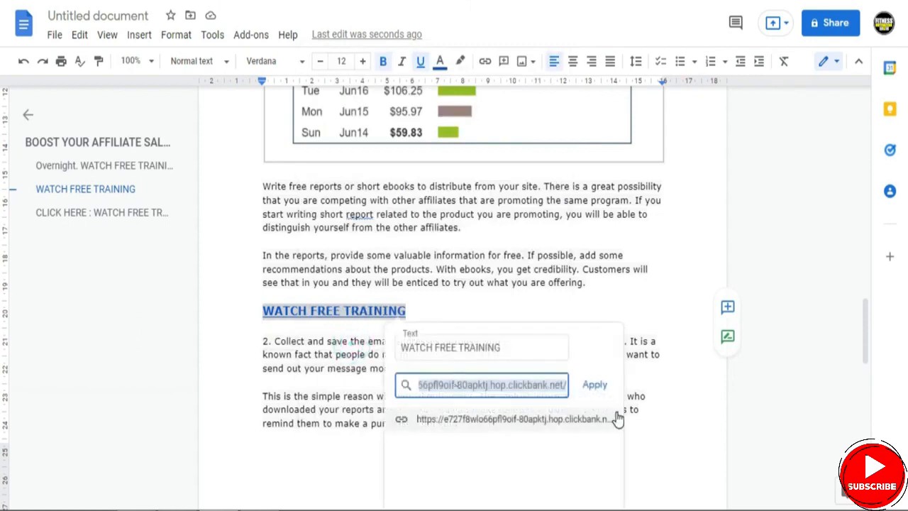
{"action": "left_click", "coordinate": [598, 390]}
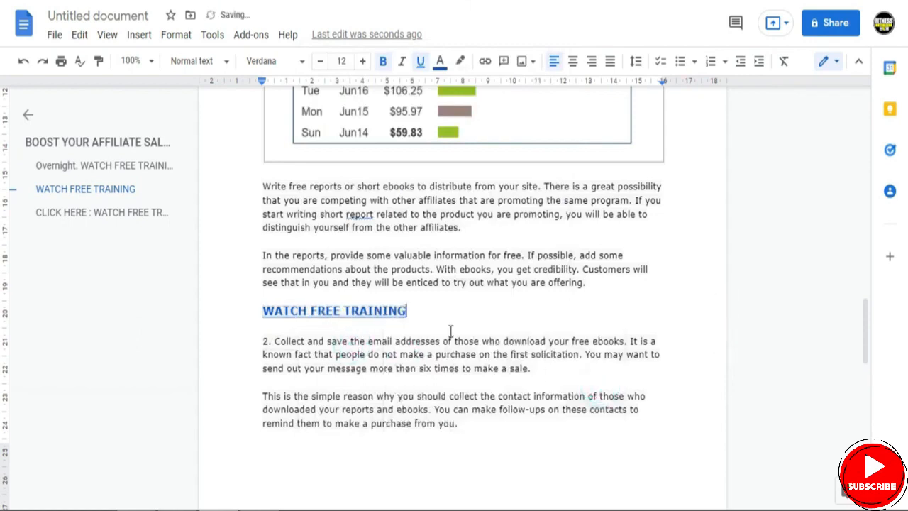
- Try non-bold text and font sizes 13 and 14 on the "WATCH FREE TRAINING" line above tip 2, restoring bold and size 12
{"action": "left_click_drag", "start_coordinate": [406, 310], "coordinate": [264, 311]}
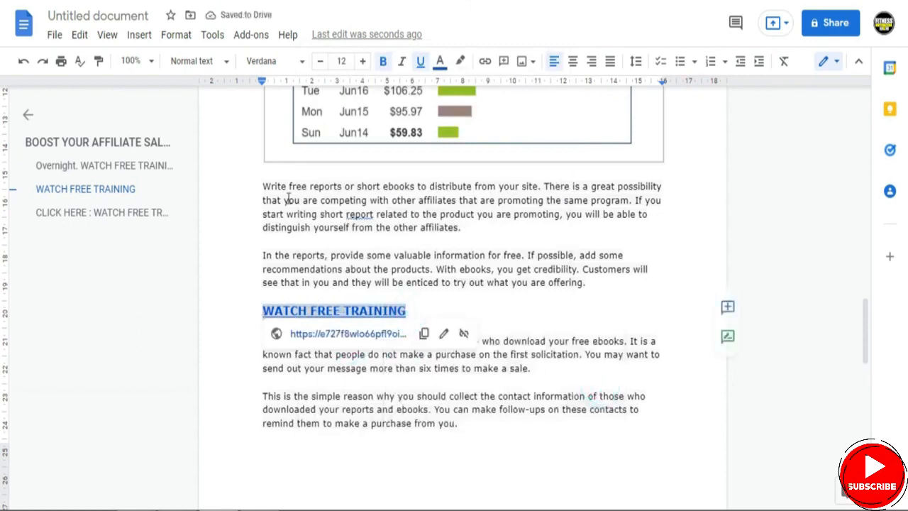
{"action": "left_click", "coordinate": [383, 62]}
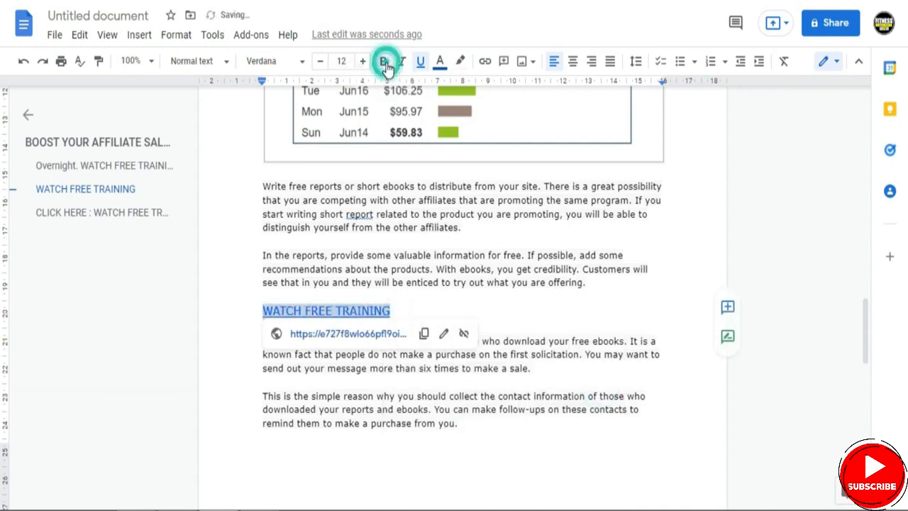
{"action": "left_click", "coordinate": [384, 62]}
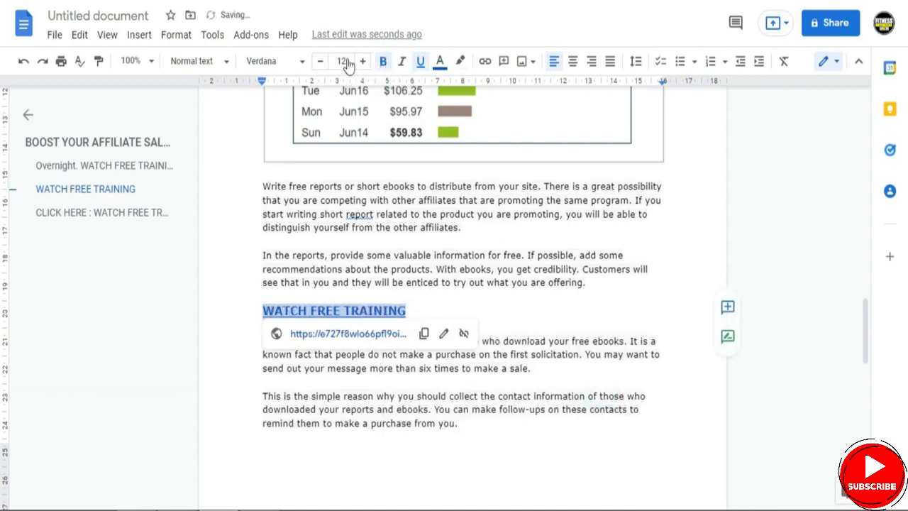
{"action": "left_click", "coordinate": [284, 61]}
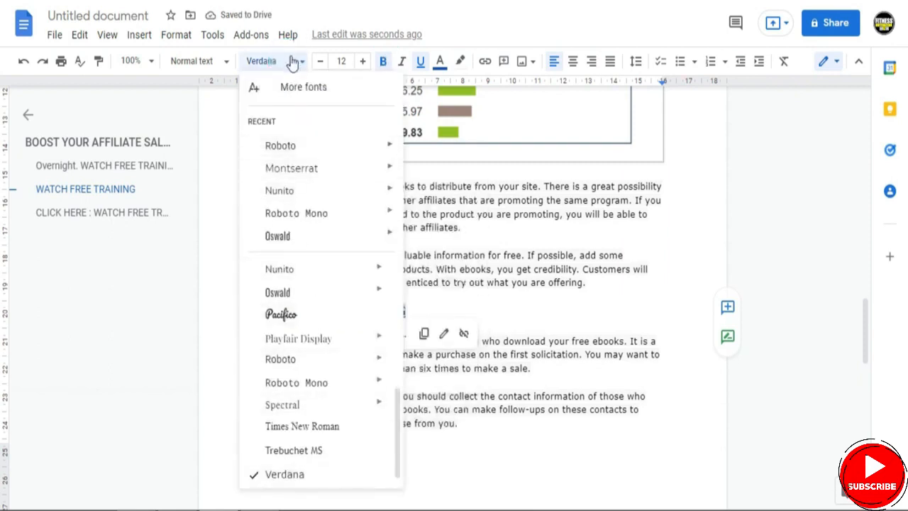
{"action": "left_click", "coordinate": [290, 61]}
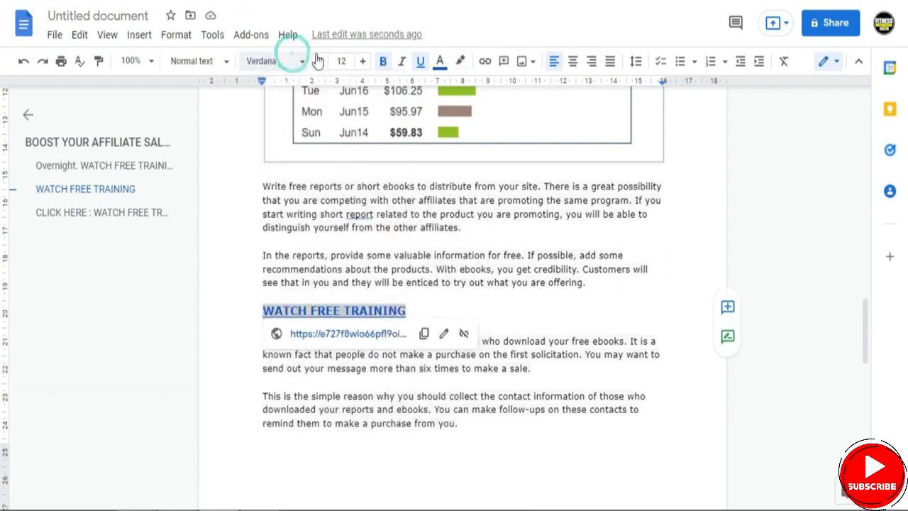
{"action": "left_click", "coordinate": [364, 62]}
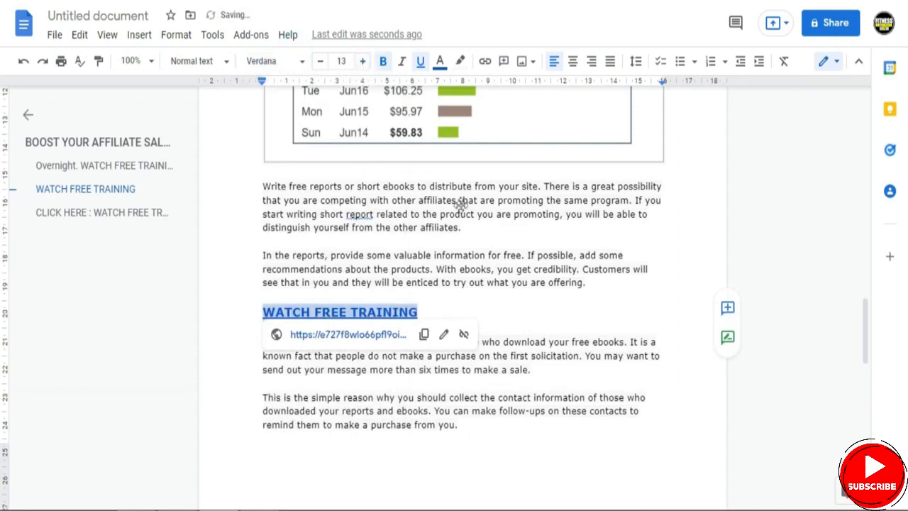
{"action": "left_click", "coordinate": [362, 61]}
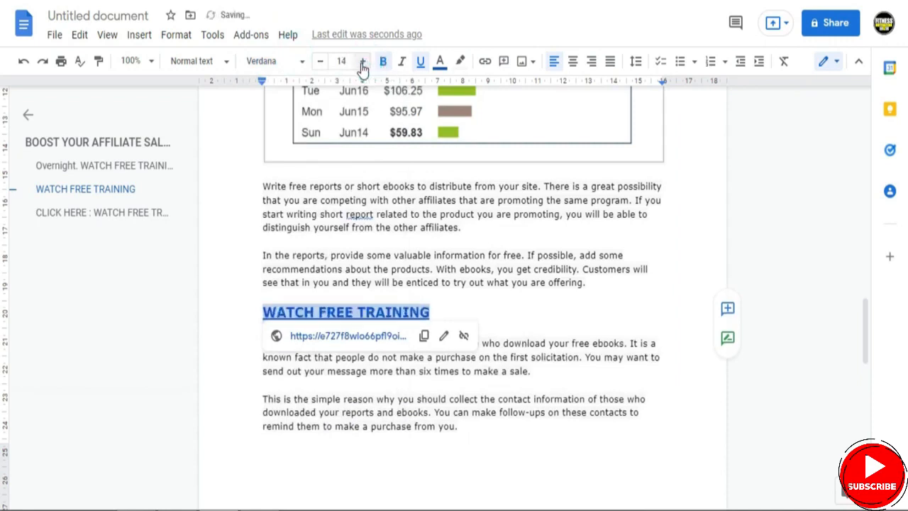
{"action": "left_click", "coordinate": [320, 62]}
{"action": "left_click", "coordinate": [320, 62]}
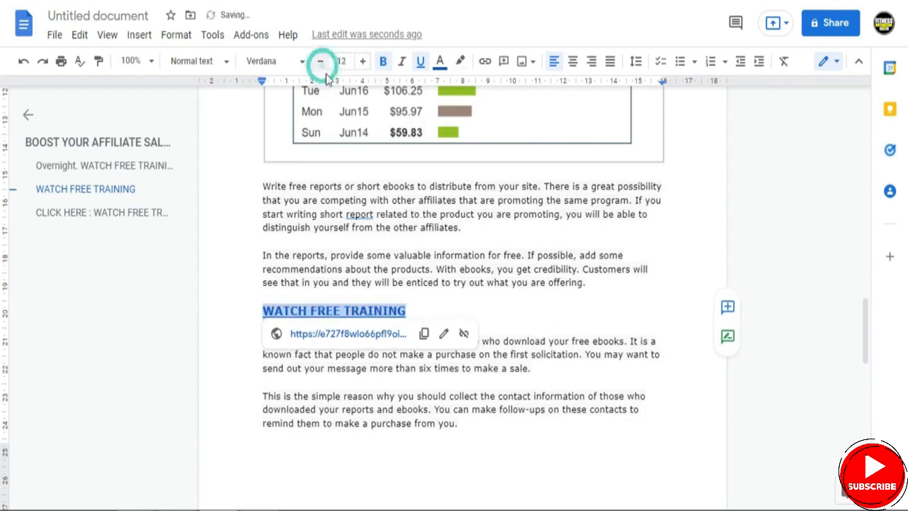
{"action": "left_click", "coordinate": [661, 304]}
- Review the whole document from the "BOOST YOUR AFFILIATE SALES" title to the closing "CLICK HERE : WATCH FREE TRAINING" link
{"action": "left_click_drag", "start_coordinate": [865, 331], "coordinate": [869, 468]}
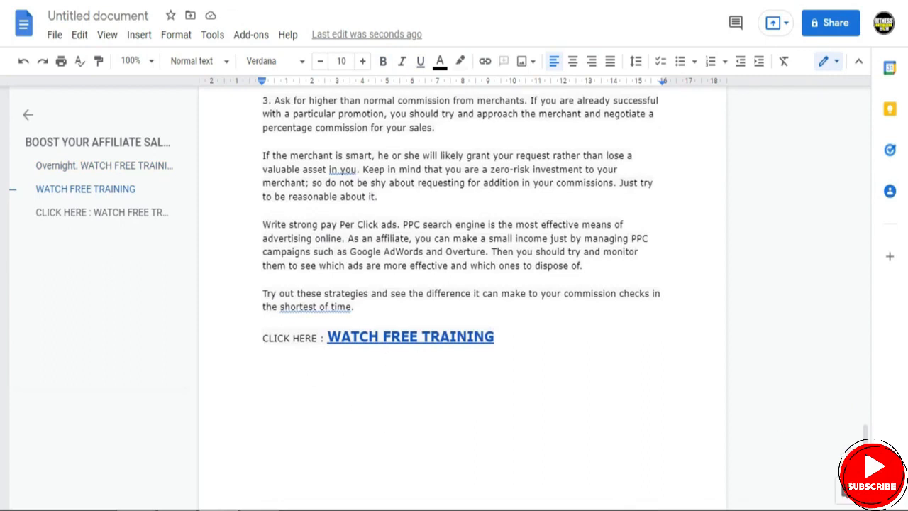
{"action": "left_click_drag", "start_coordinate": [866, 436], "coordinate": [846, 100]}
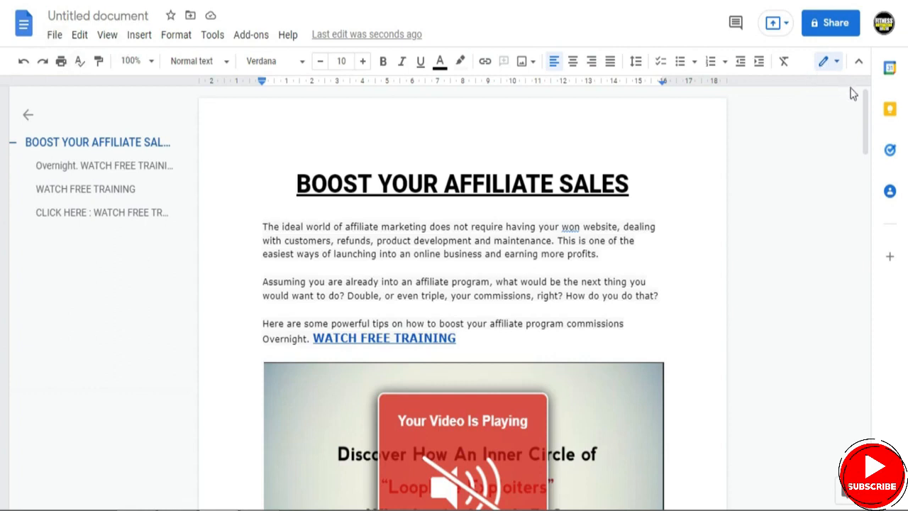
{"action": "left_click_drag", "start_coordinate": [865, 105], "coordinate": [864, 107]}
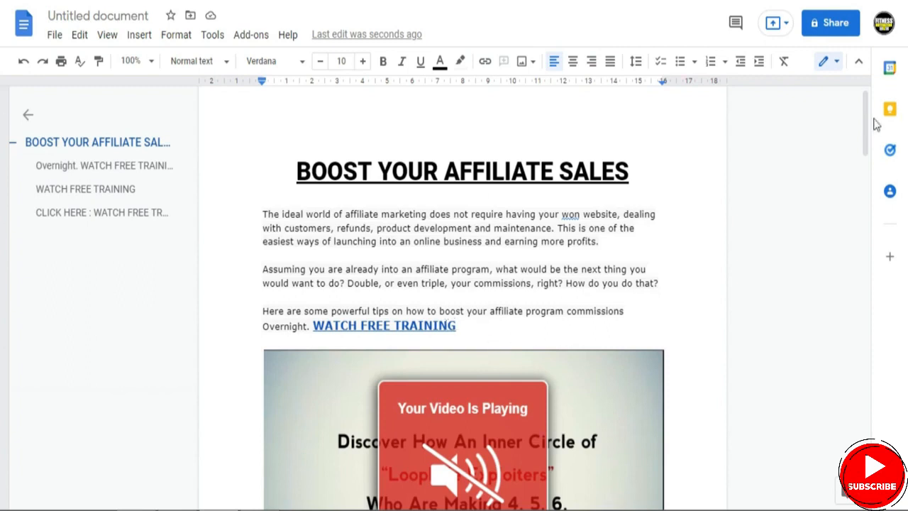
{"action": "left_click_drag", "start_coordinate": [863, 121], "coordinate": [863, 272]}
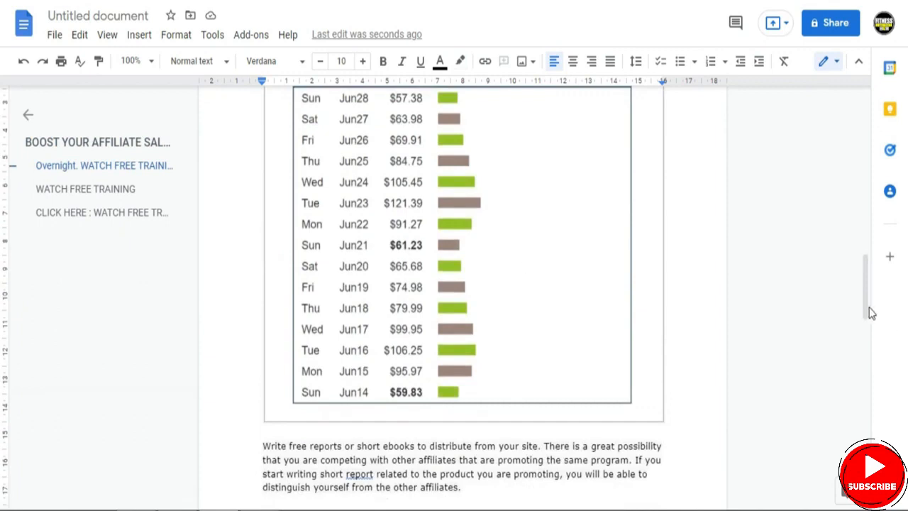
{"action": "left_click_drag", "start_coordinate": [869, 310], "coordinate": [861, 376]}
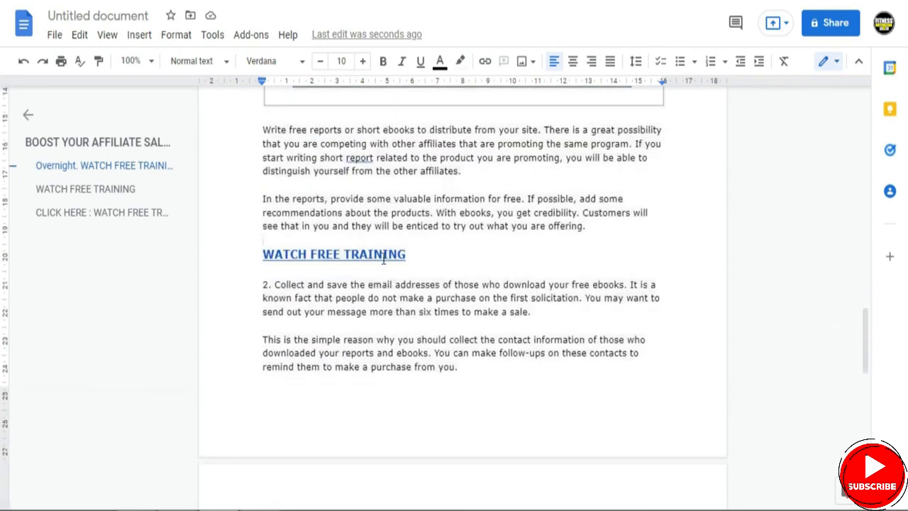
{"action": "left_click_drag", "start_coordinate": [865, 341], "coordinate": [858, 468]}
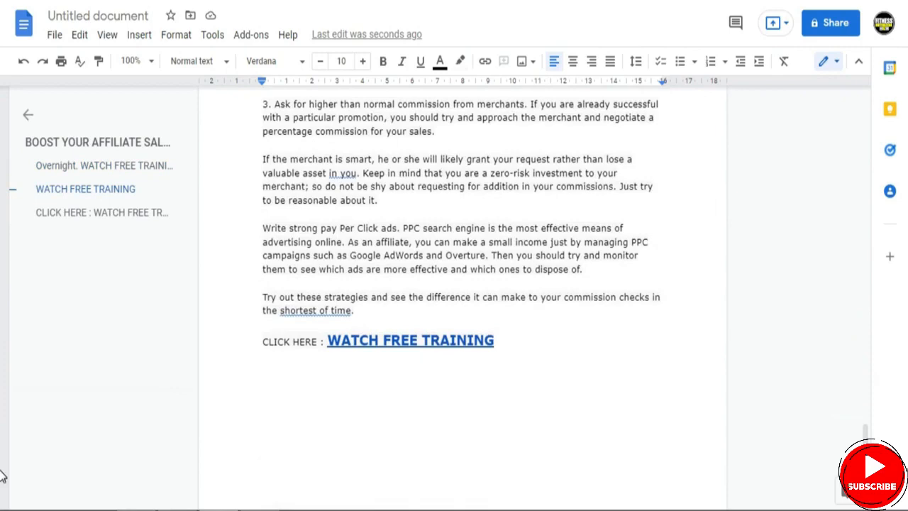
{"action": "left_click_drag", "start_coordinate": [863, 437], "coordinate": [833, 104]}
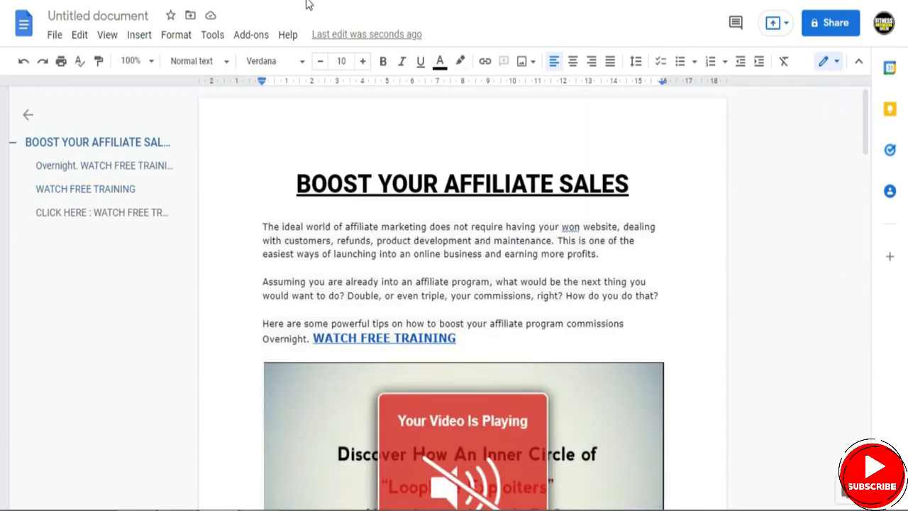
- Download the document as a PDF file
{"action": "left_click", "coordinate": [55, 37]}
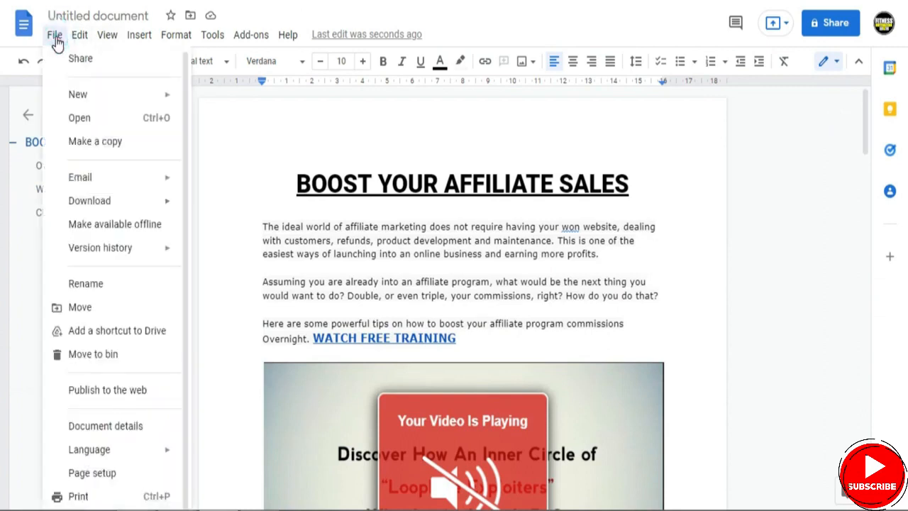
{"action": "mouse_move", "coordinate": [67, 209]}
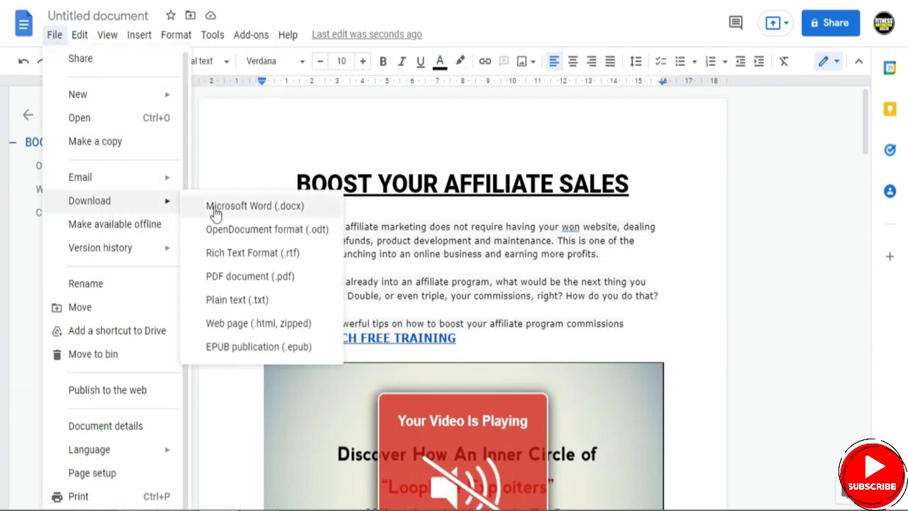
{"action": "left_click", "coordinate": [222, 283]}
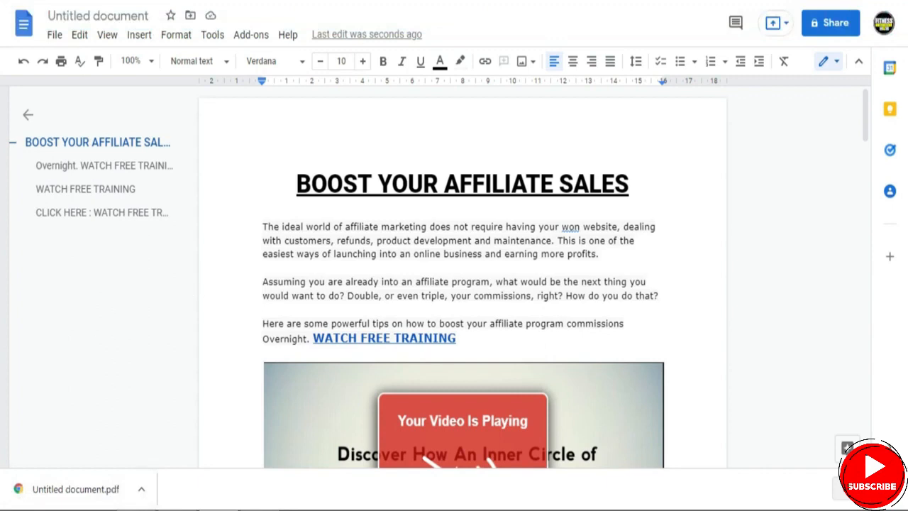
- Switch to Similarweb and check the total visits to slideshare.net in its traffic overview
{"action": "key", "text": "ctrl+Tab"}
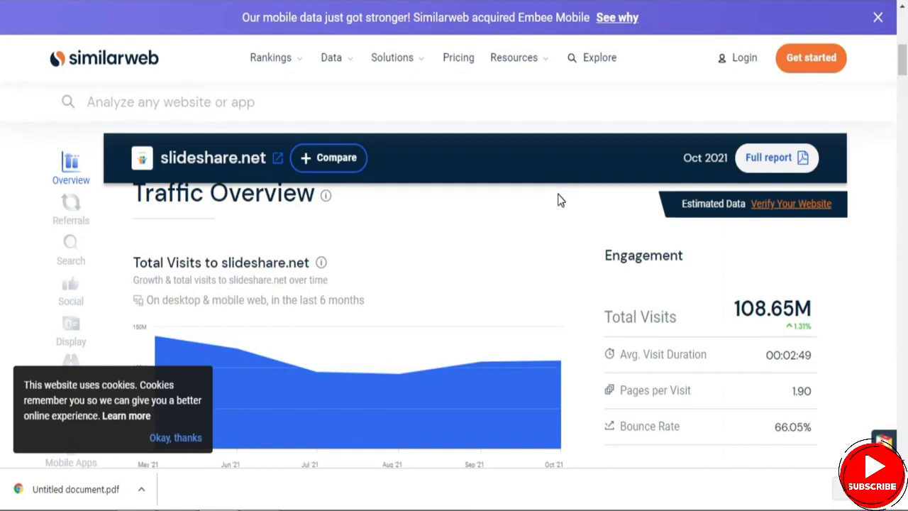
{"action": "left_click_drag", "start_coordinate": [731, 313], "coordinate": [810, 309]}
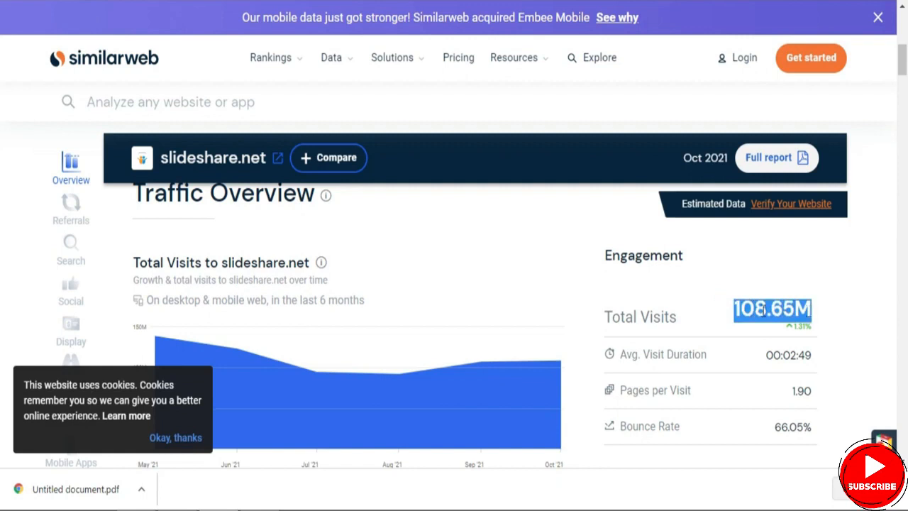
{"action": "left_click", "coordinate": [712, 304]}
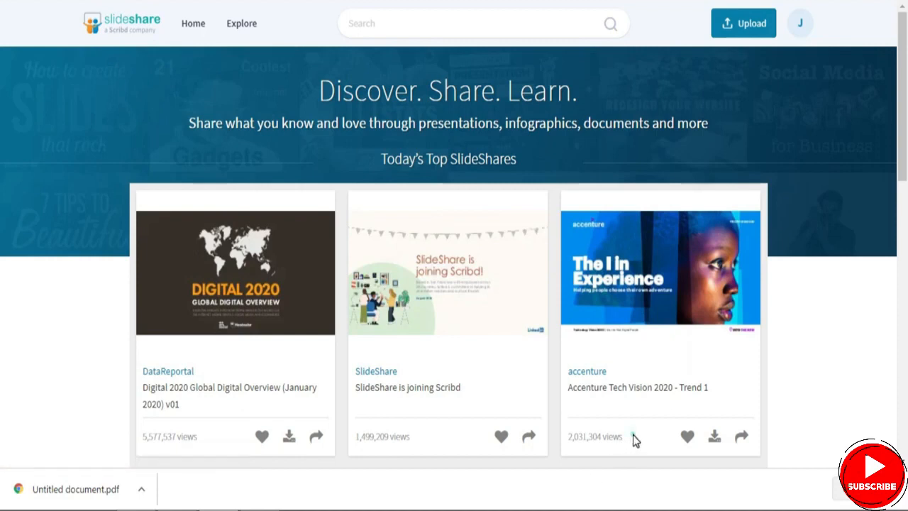
- Examine the view counts of the three presentations under "Today's Top SlideShares" on the SlideShare home page, dismissing the downloads bar
{"action": "mouse_move", "coordinate": [633, 435]}
{"action": "left_mouse_down"}
{"action": "mouse_move", "coordinate": [589, 437]}
{"action": "mouse_move", "coordinate": [626, 438]}
{"action": "left_mouse_up"}
{"action": "left_click", "coordinate": [896, 489]}
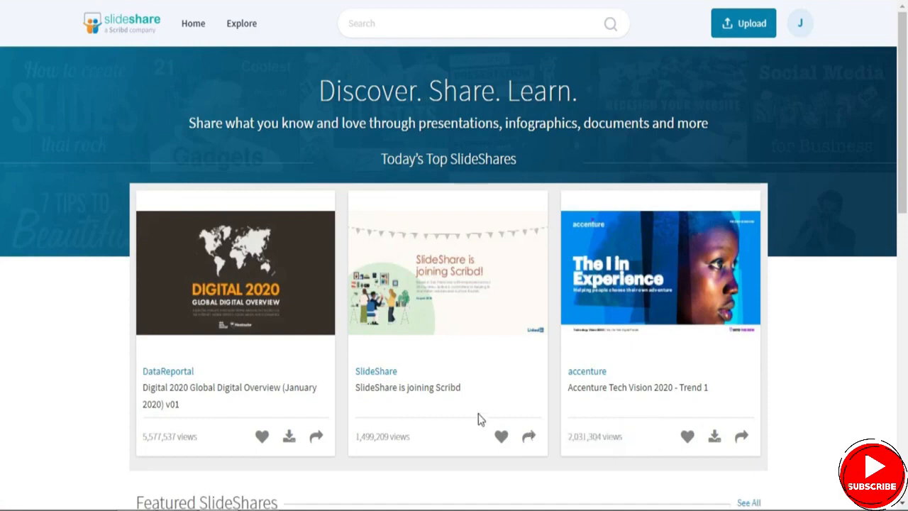
{"action": "left_click_drag", "start_coordinate": [427, 430], "coordinate": [408, 436]}
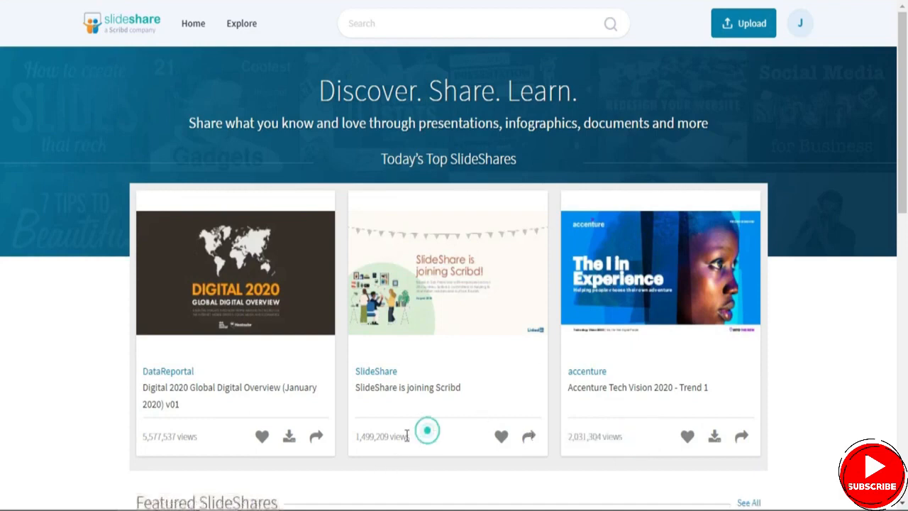
{"action": "left_click_drag", "start_coordinate": [214, 432], "coordinate": [176, 436]}
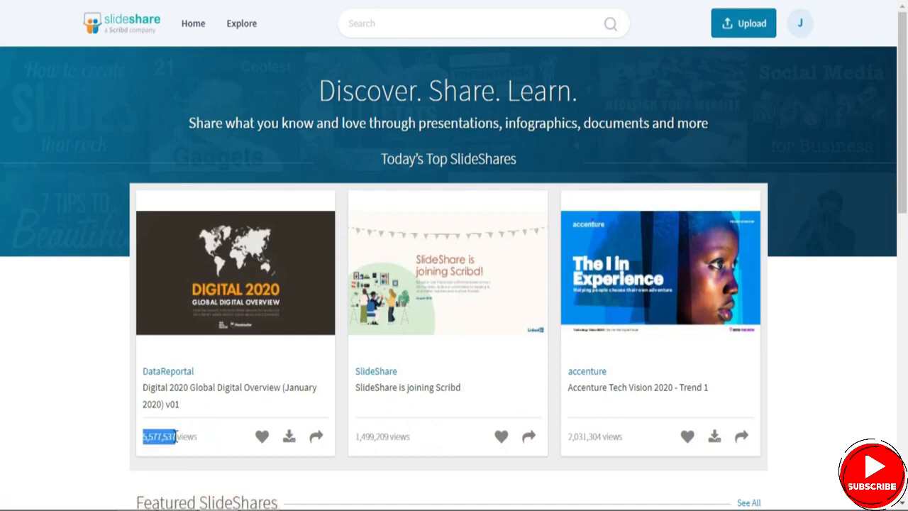
{"action": "left_click", "coordinate": [70, 373]}
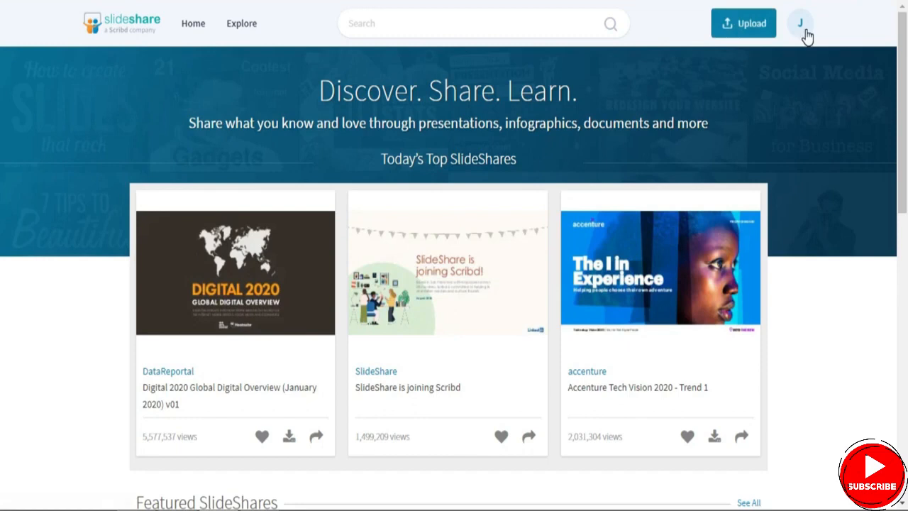
- Upload the "BOOST YOUR AFFILIATE SALES" PDF to SlideShare and check its first page in the preview
{"action": "left_click", "coordinate": [757, 26]}
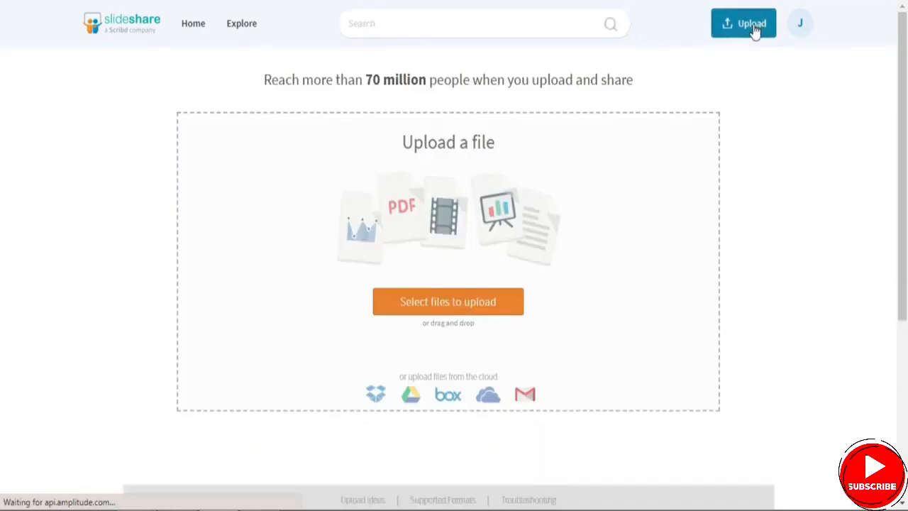
{"action": "left_click", "coordinate": [446, 309]}
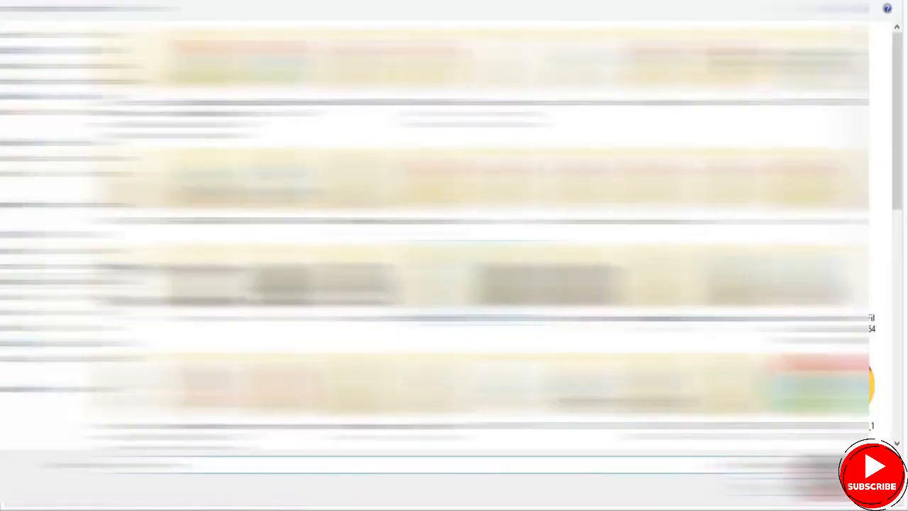
{"action": "left_click_drag", "start_coordinate": [899, 154], "coordinate": [894, 394]}
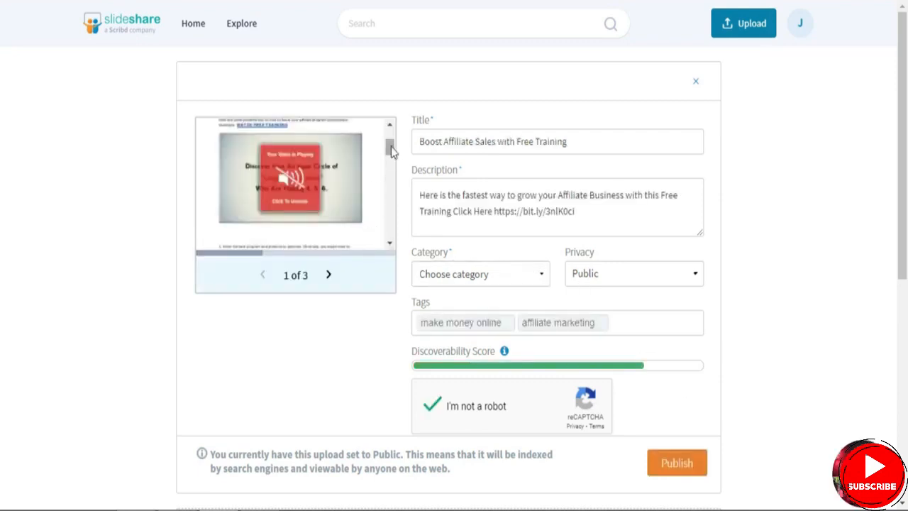
{"action": "left_click_drag", "start_coordinate": [393, 150], "coordinate": [391, 137]}
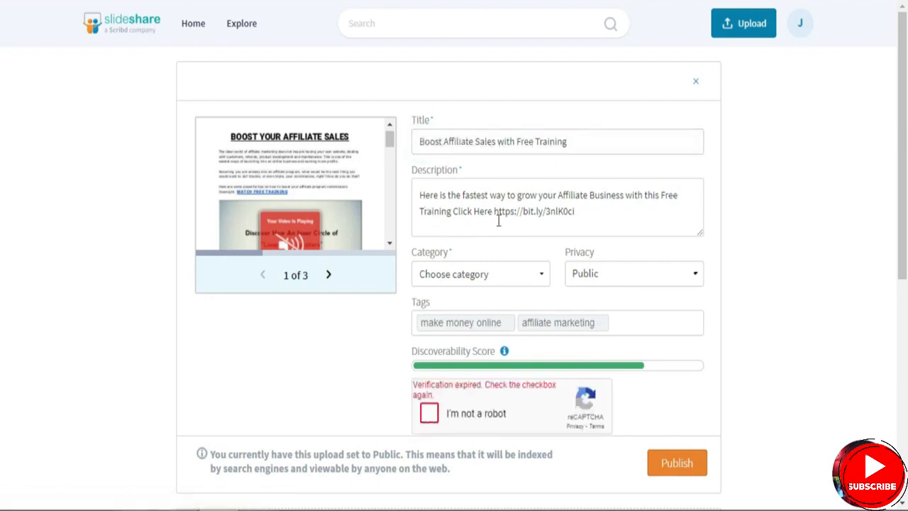
- Keep the upload's privacy set to Public and complete the "I'm not a robot" verification
{"action": "left_click", "coordinate": [629, 276]}
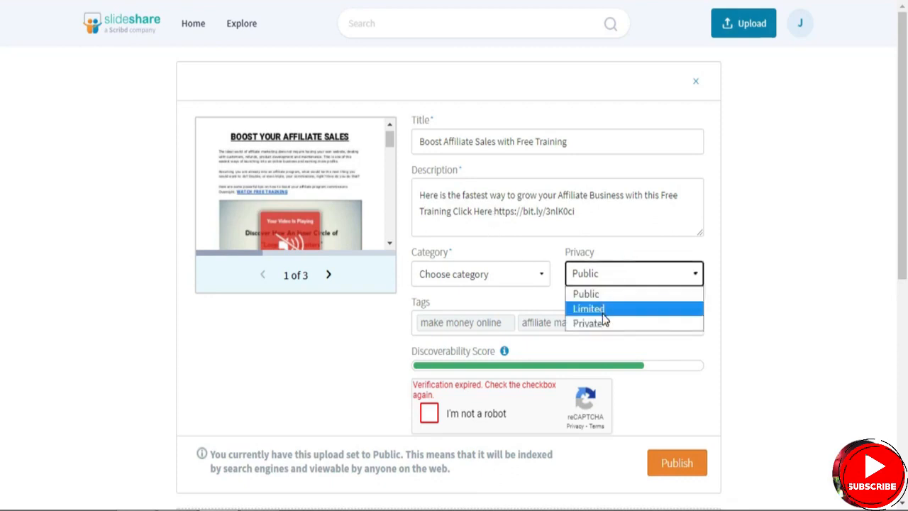
{"action": "left_click", "coordinate": [607, 294]}
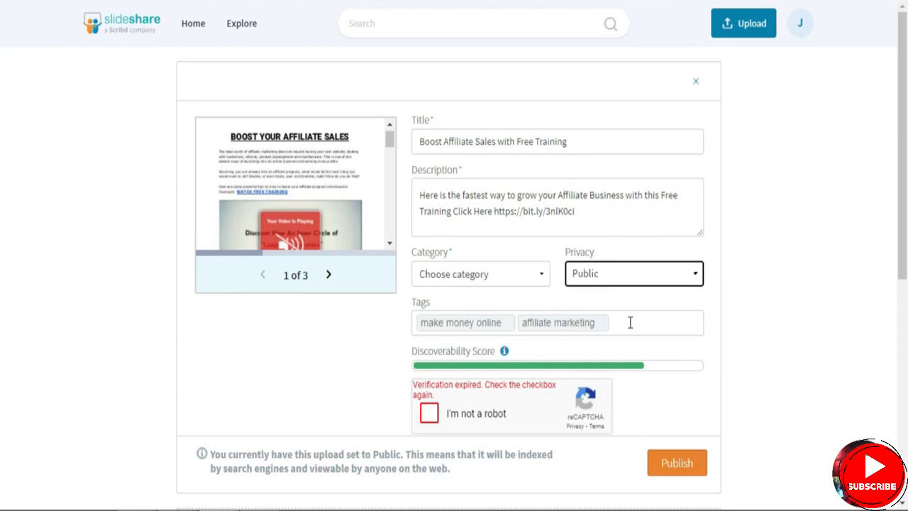
{"action": "left_click", "coordinate": [429, 413]}
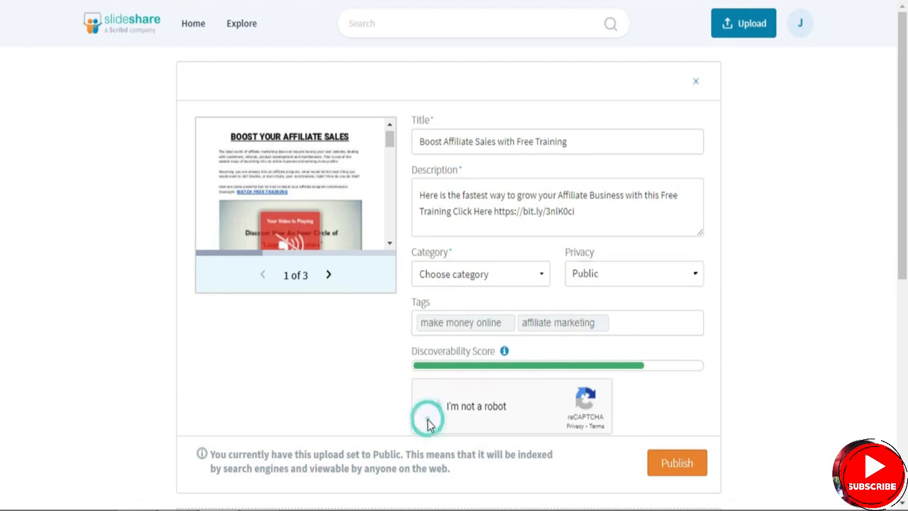
- Assign the upload to the Business category and publish it
{"action": "left_click", "coordinate": [468, 276]}
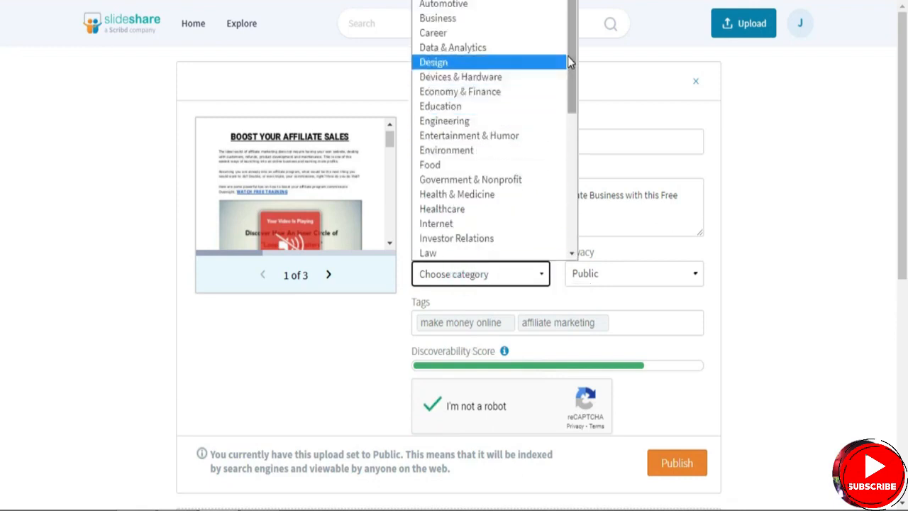
{"action": "mouse_move", "coordinate": [573, 64]}
{"action": "left_mouse_down"}
{"action": "mouse_move", "coordinate": [552, 216]}
{"action": "mouse_move", "coordinate": [570, 118]}
{"action": "mouse_move", "coordinate": [569, 56]}
{"action": "left_mouse_up"}
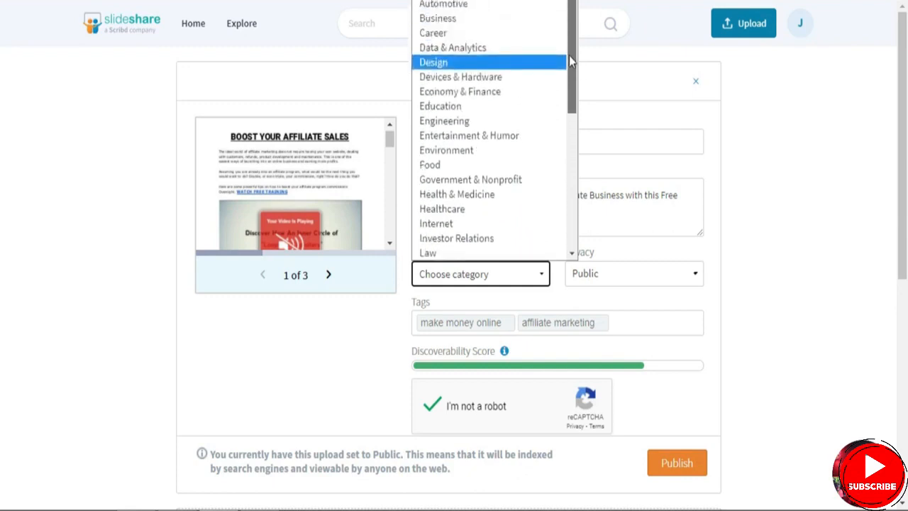
{"action": "left_click", "coordinate": [458, 21]}
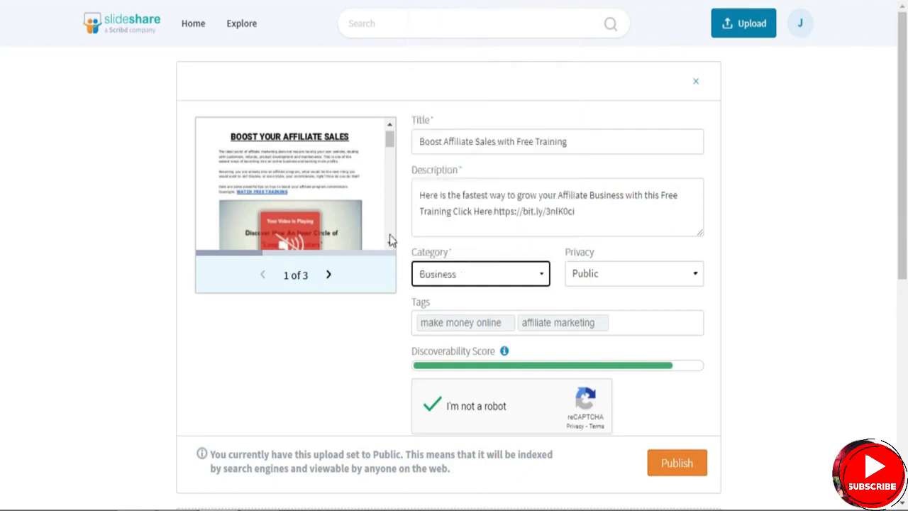
{"action": "left_click", "coordinate": [683, 474]}
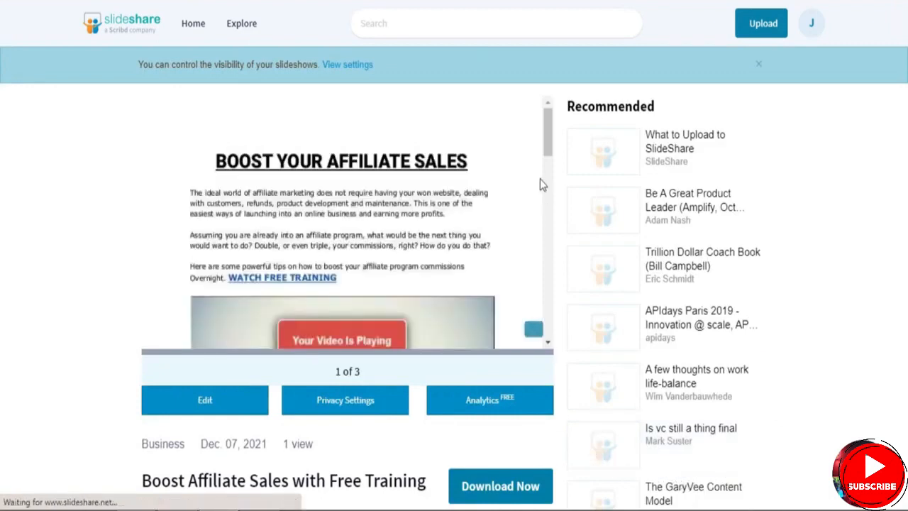
- Look through the pages of the published document in its viewer
{"action": "left_click_drag", "start_coordinate": [545, 149], "coordinate": [531, 304]}
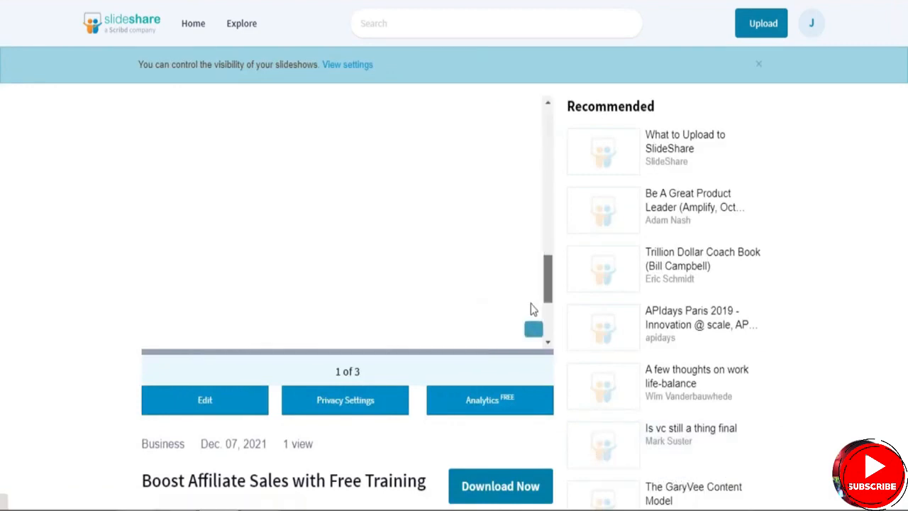
{"action": "scroll", "coordinate": [530, 315], "scroll_direction": "down", "scroll_amount": 5}
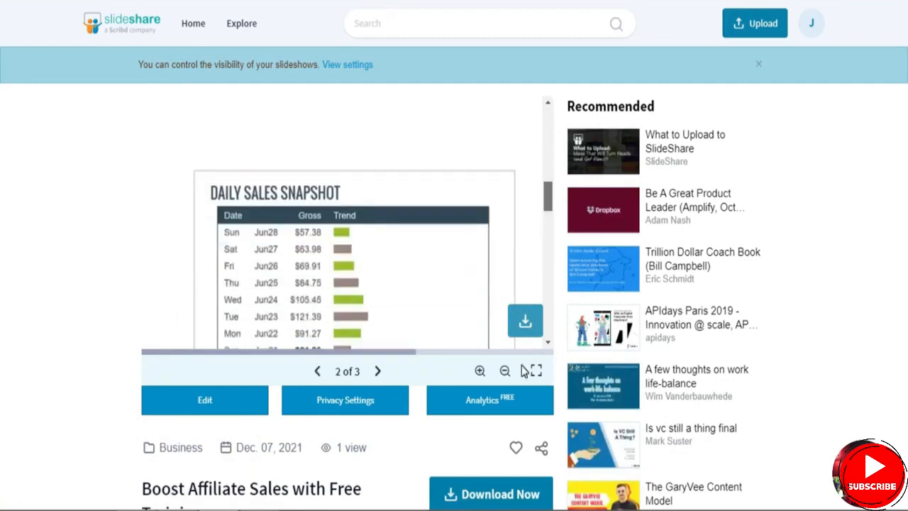
{"action": "scroll", "coordinate": [524, 371], "scroll_direction": "up", "scroll_amount": 6}
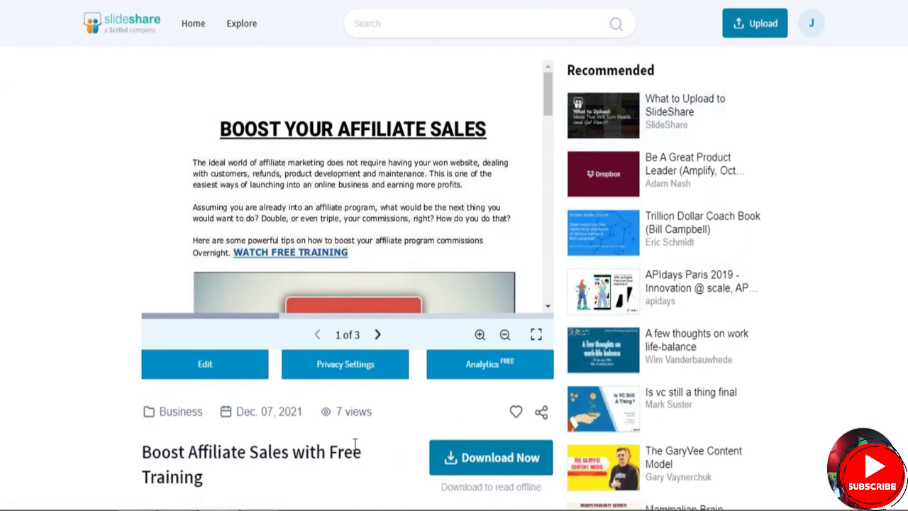
- Check the published document's view count and open its analytics in a new tab
{"action": "left_click_drag", "start_coordinate": [334, 413], "coordinate": [379, 418]}
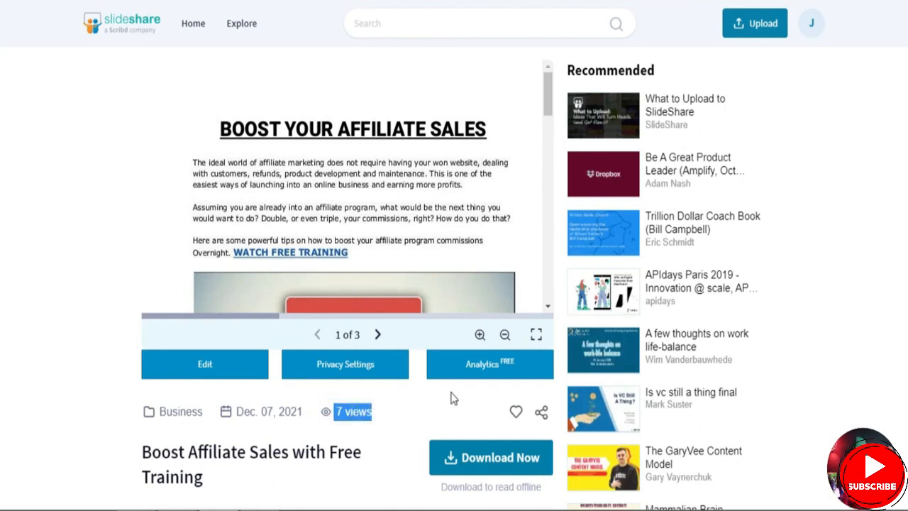
{"action": "right_click", "coordinate": [478, 376]}
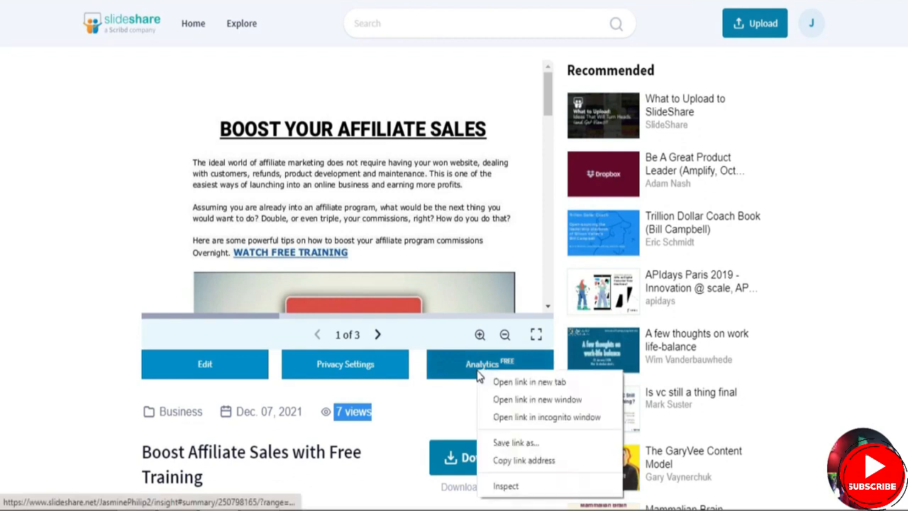
{"action": "left_click", "coordinate": [480, 380]}
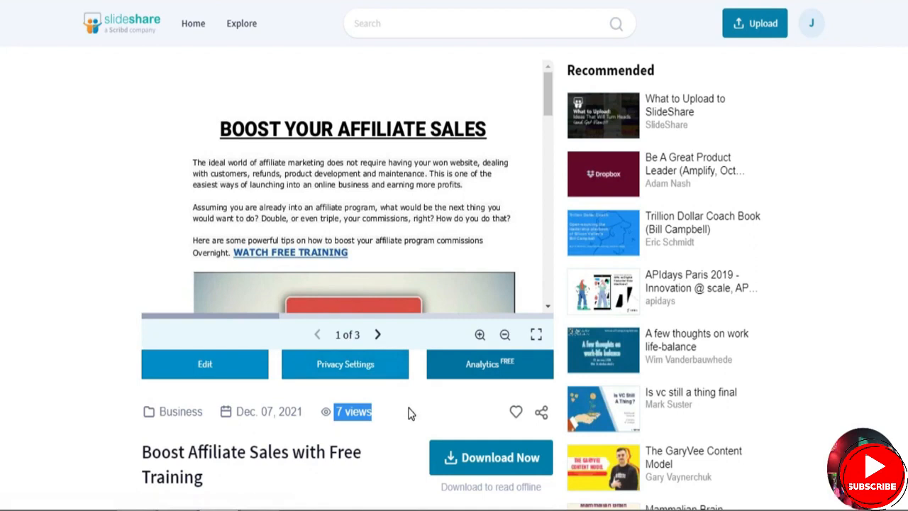
{"action": "left_click", "coordinate": [409, 414]}
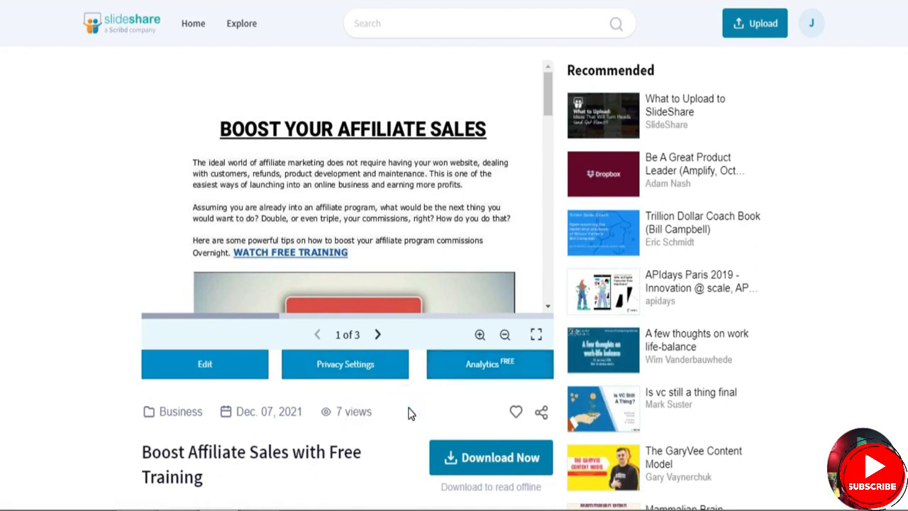
- Review the title, description and training link shown below the published document
{"action": "scroll", "coordinate": [409, 414], "scroll_direction": "down", "scroll_amount": 3}
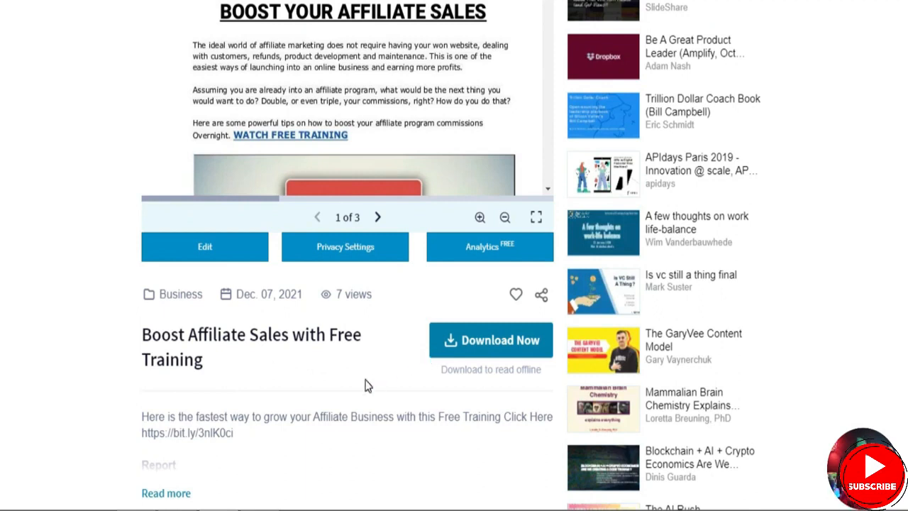
{"action": "scroll", "coordinate": [366, 384], "scroll_direction": "down", "scroll_amount": 4}
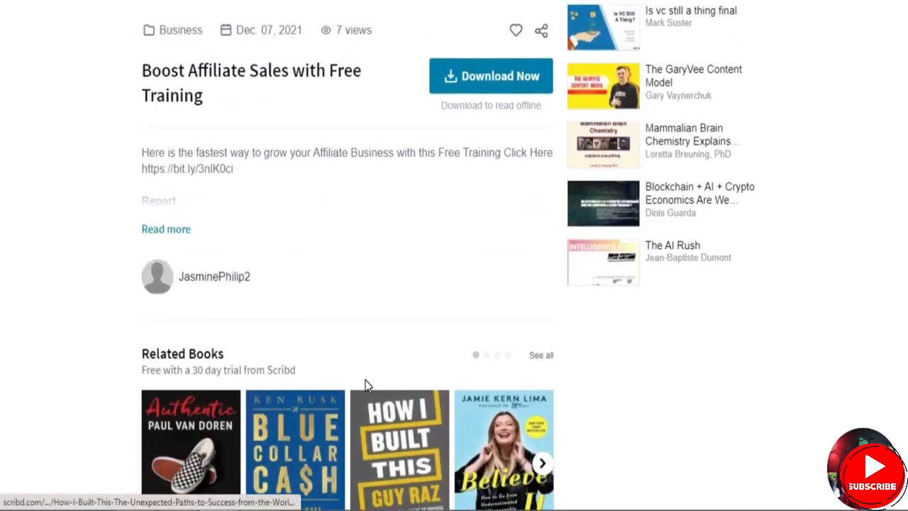
{"action": "scroll", "coordinate": [366, 385], "scroll_direction": "up", "scroll_amount": 6}
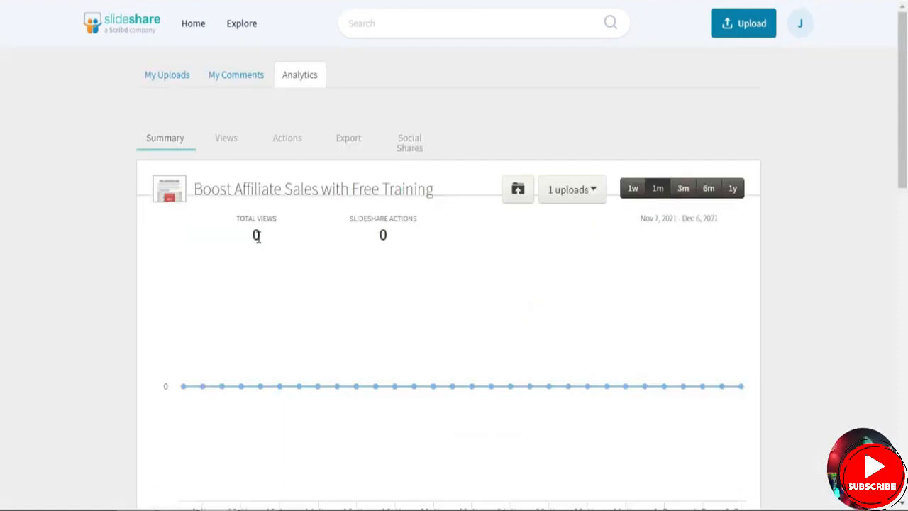
- Inspect the document's analytics for SlideShare actions, views and social shares, and look at My Comments
{"action": "double_click", "coordinate": [383, 236]}
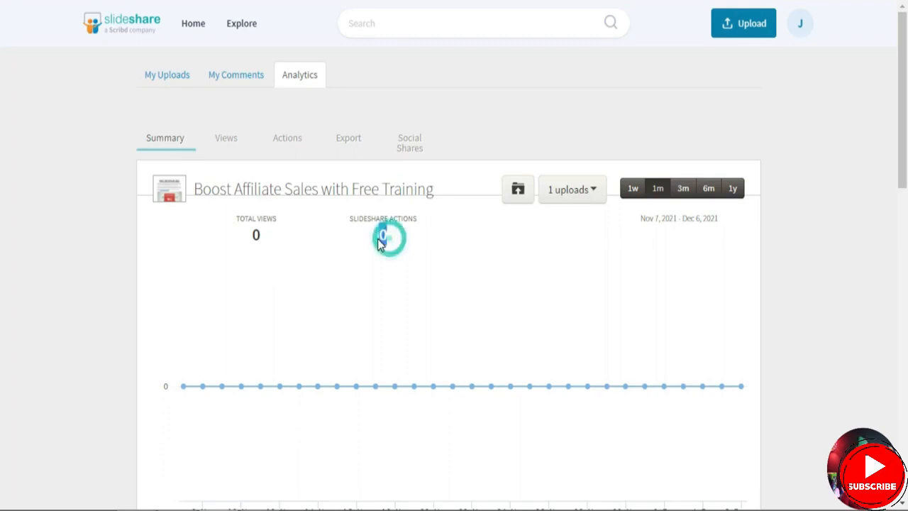
{"action": "left_click", "coordinate": [210, 135]}
{"action": "left_click", "coordinate": [286, 147]}
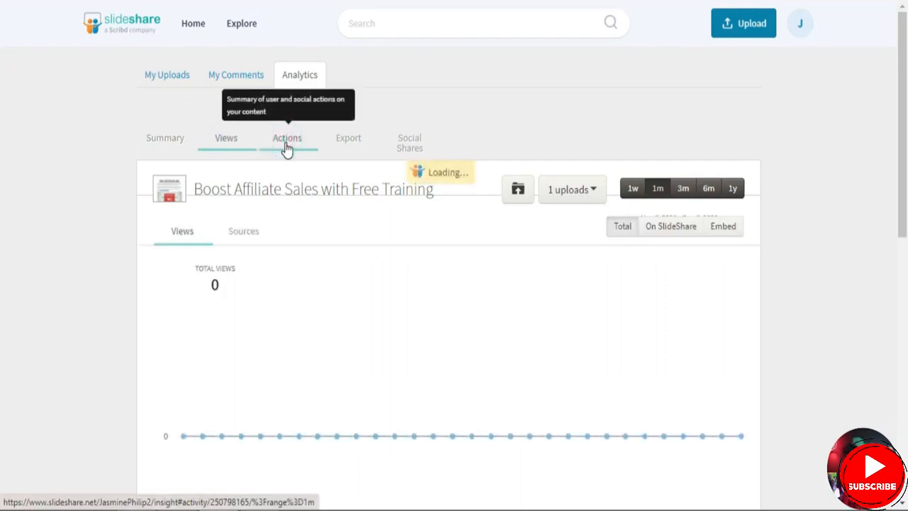
{"action": "left_click", "coordinate": [409, 152]}
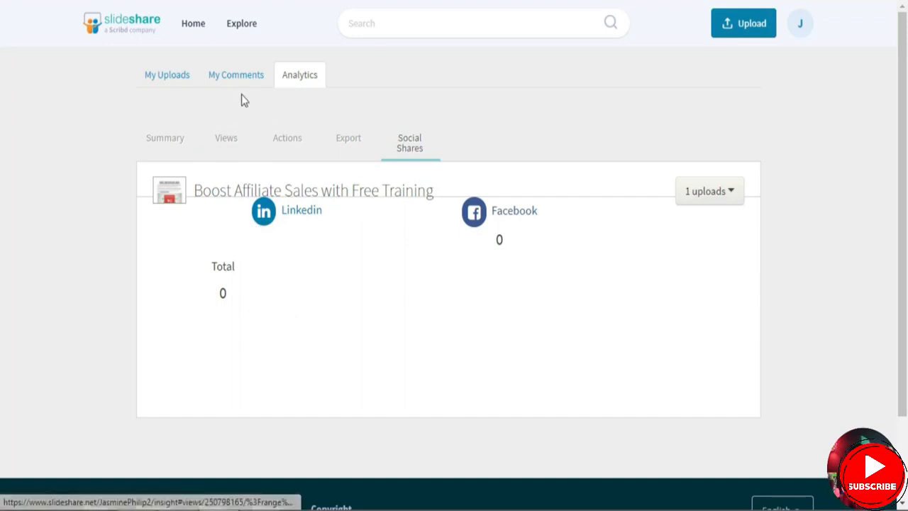
{"action": "left_click", "coordinate": [240, 77]}
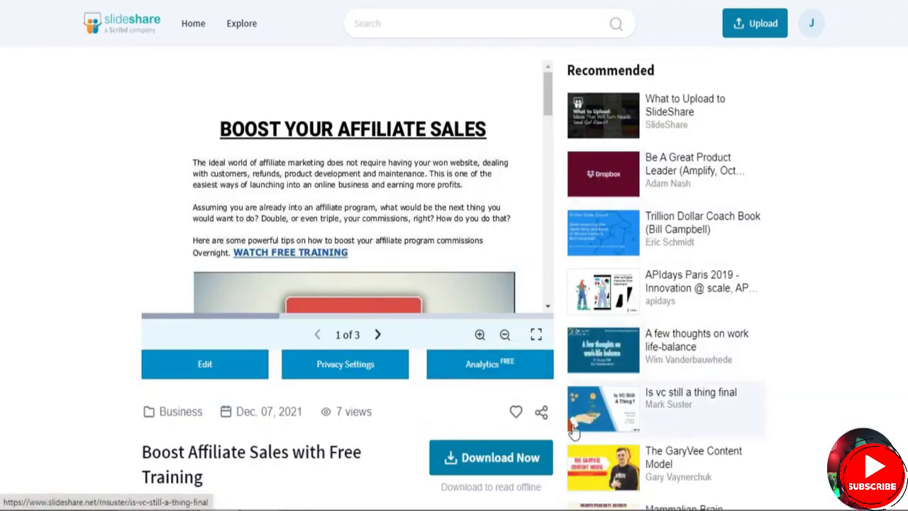
- Open the recommended presentation "Is vc still a thing final" and check its view count
{"action": "left_click", "coordinate": [596, 414]}
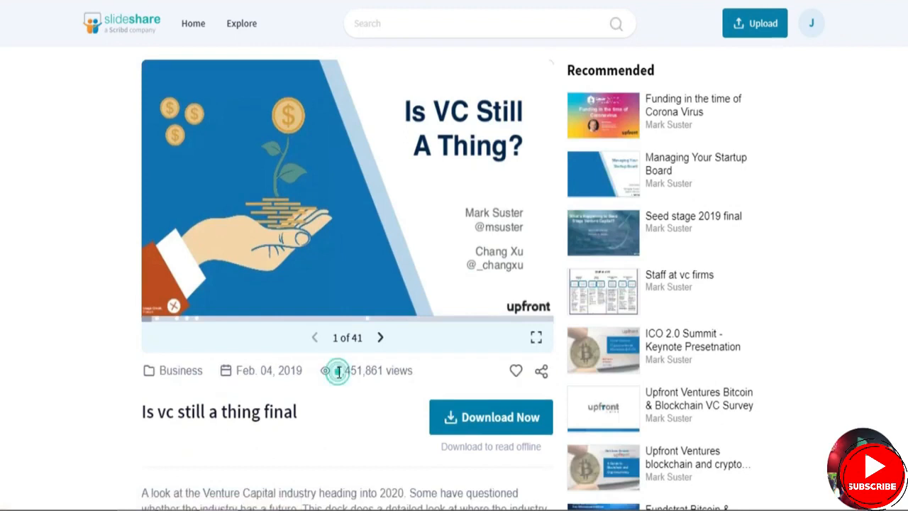
{"action": "left_click_drag", "start_coordinate": [335, 370], "coordinate": [414, 376]}
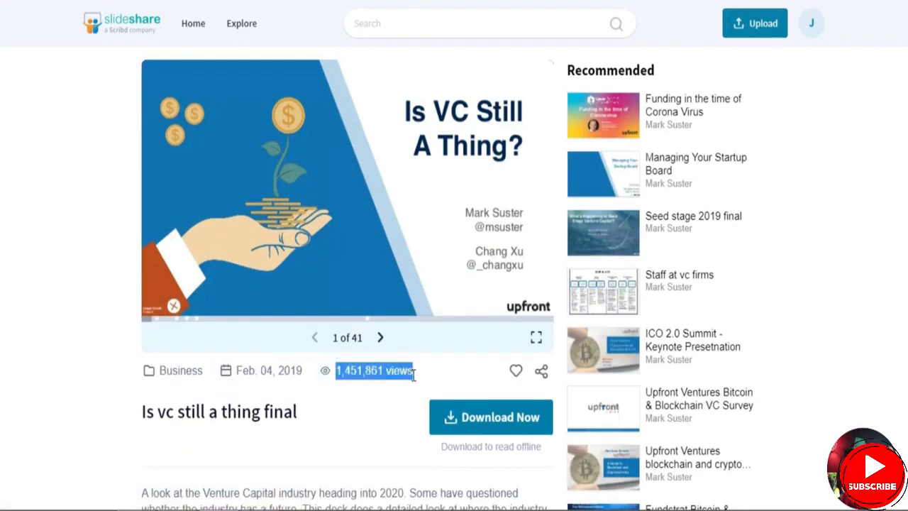
{"action": "left_click", "coordinate": [379, 397]}
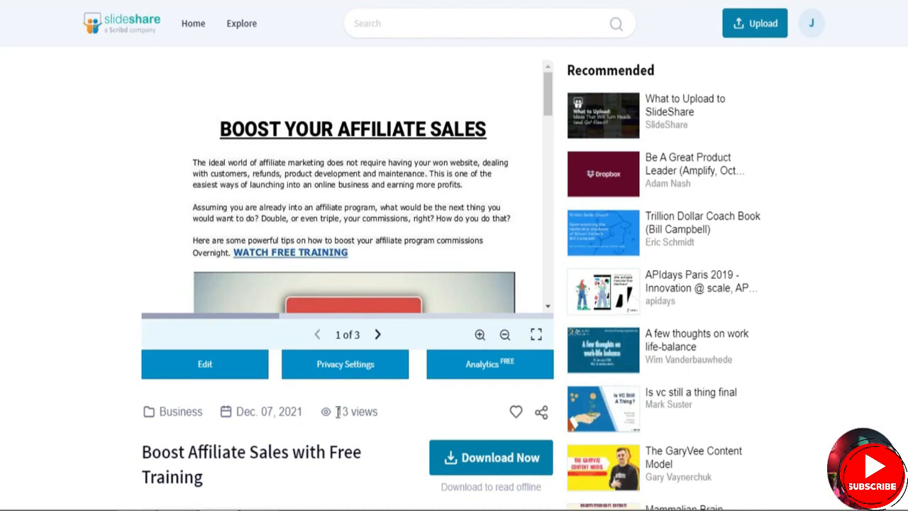
- Check the view count of "Boost Affiliate Sales with Free Training", reload the page and check the count again
{"action": "left_click_drag", "start_coordinate": [338, 411], "coordinate": [389, 420]}
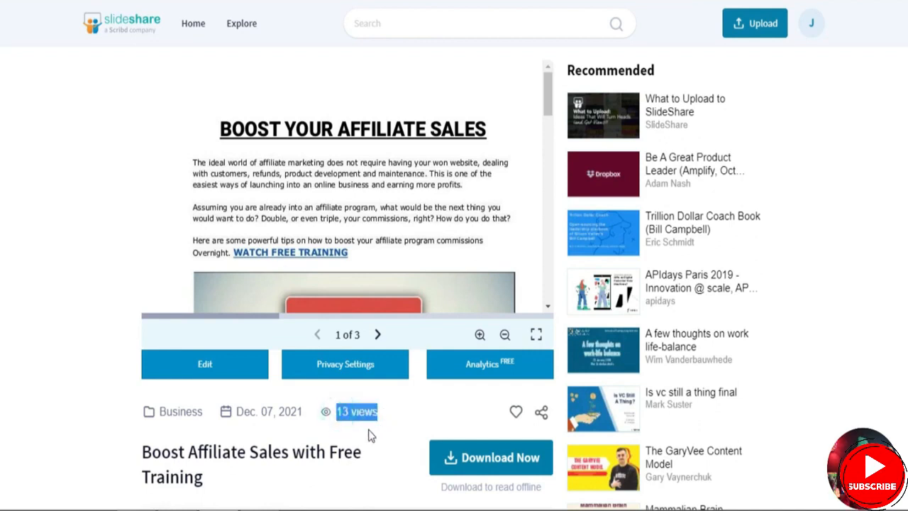
{"action": "left_click", "coordinate": [368, 430]}
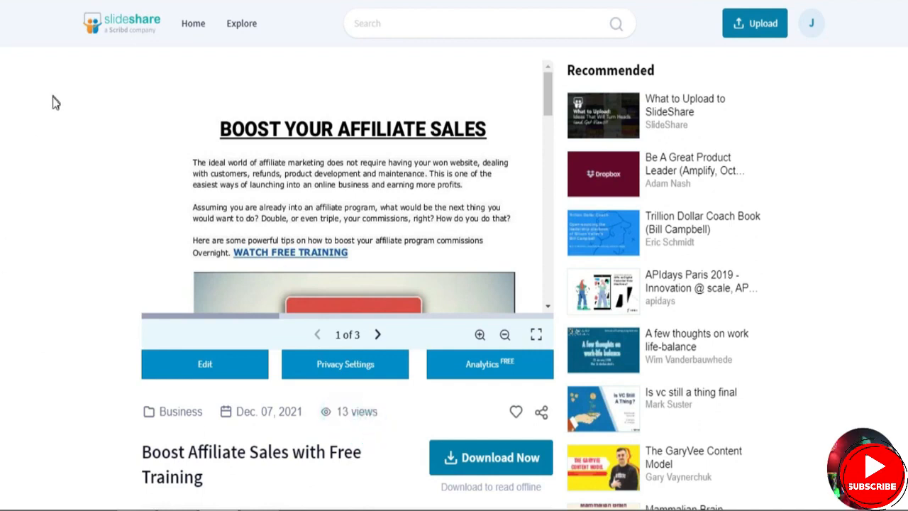
{"action": "left_click", "coordinate": [59, 0]}
{"action": "left_click_drag", "start_coordinate": [337, 411], "coordinate": [392, 420]}
{"action": "left_click", "coordinate": [395, 420]}
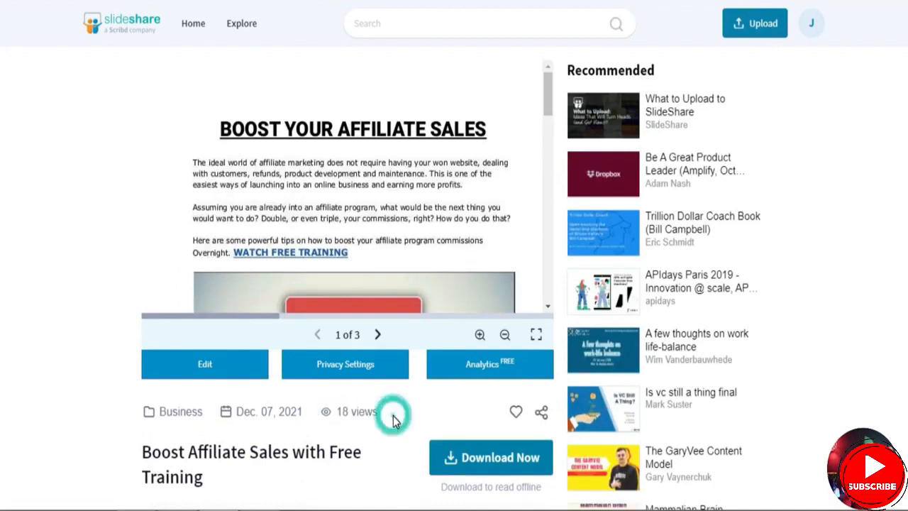